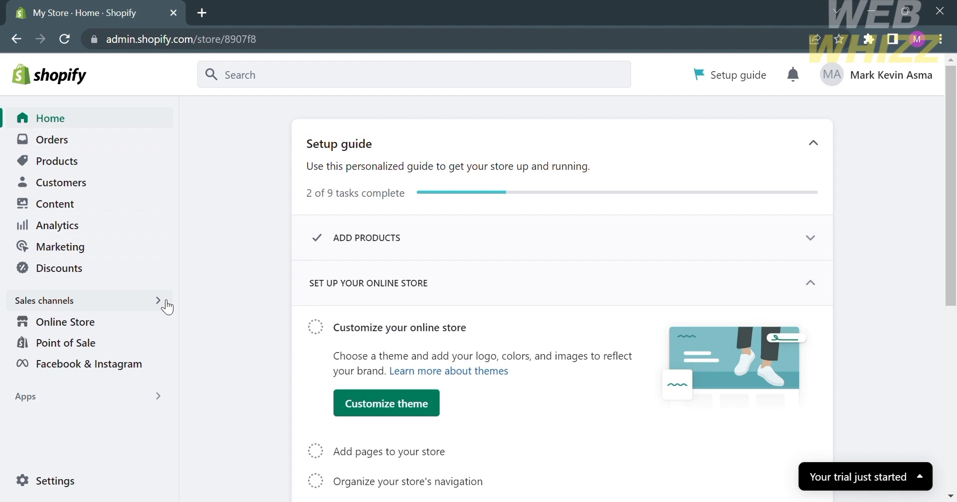
# Search the store admin for "facebook" and open the Facebook & Instagram sales channel.
pyautogui.click(160, 300)
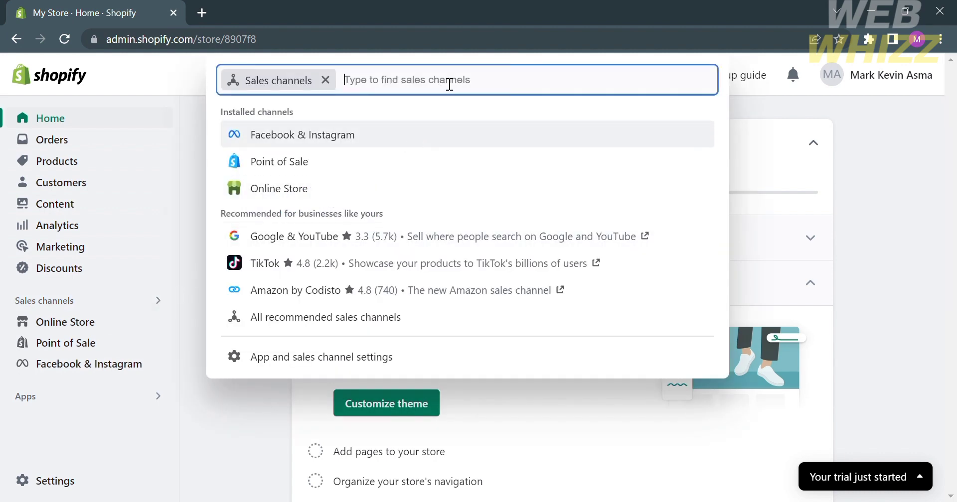
pyautogui.press('BackSpace')
pyautogui.write('facebook')
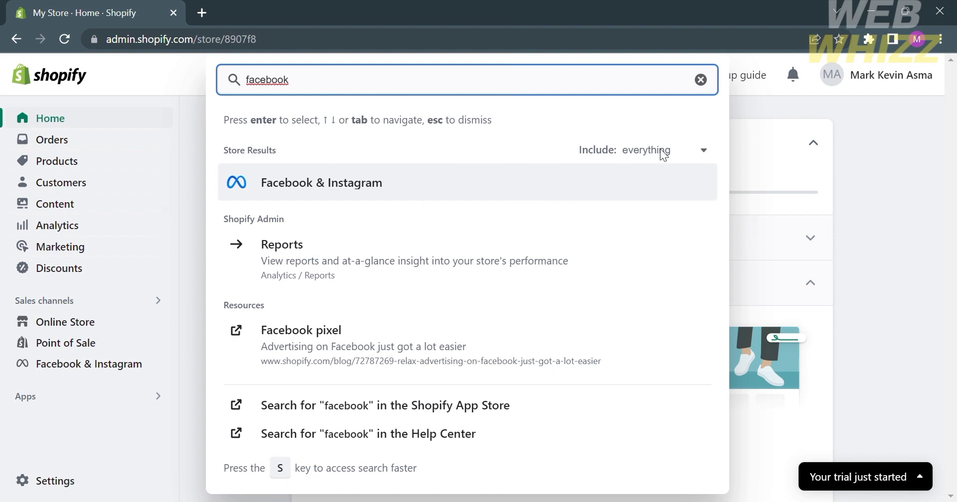
pyautogui.click(283, 187)
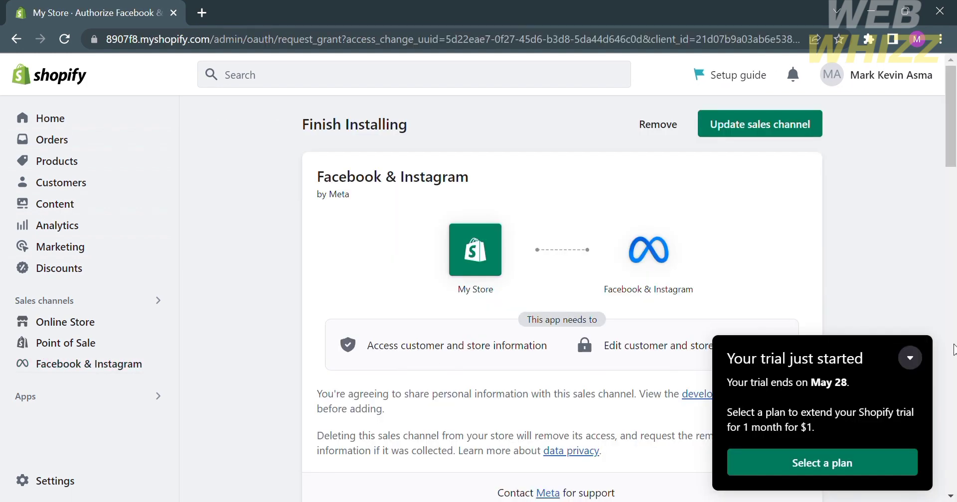
# Collapse the trial notice and examine the privacy and permission details of the Facebook & Instagram sales channel.
pyautogui.click(910, 358)
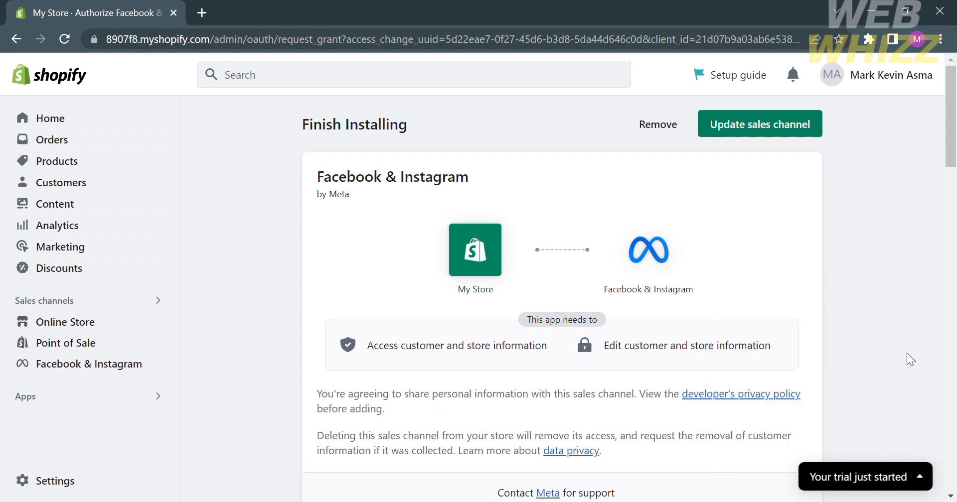
pyautogui.scroll(-3, 671, 266)
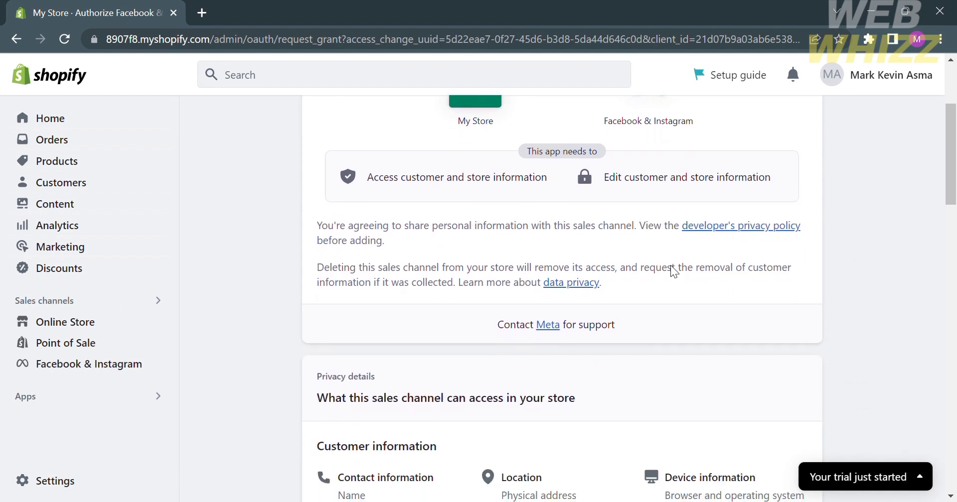
pyautogui.scroll(3, 671, 265)
pyautogui.scroll(-9, 576, 270)
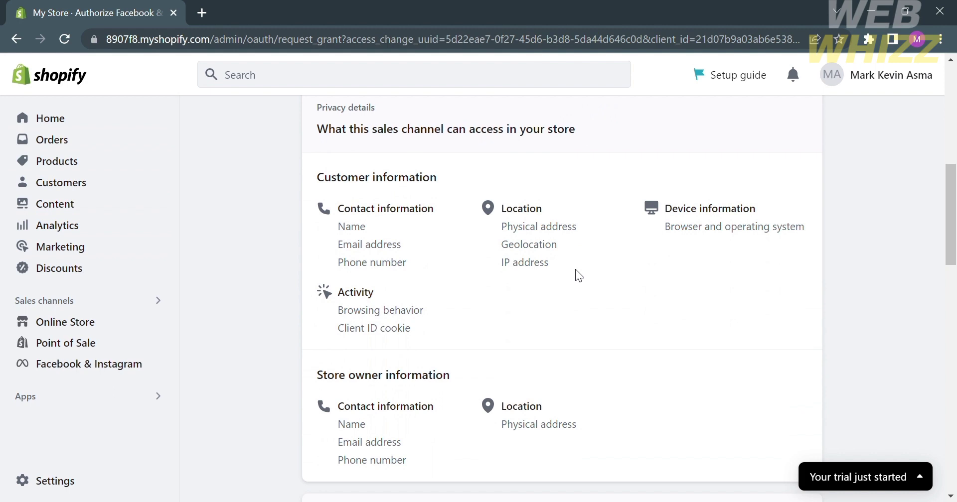
pyautogui.scroll(-1, 575, 276)
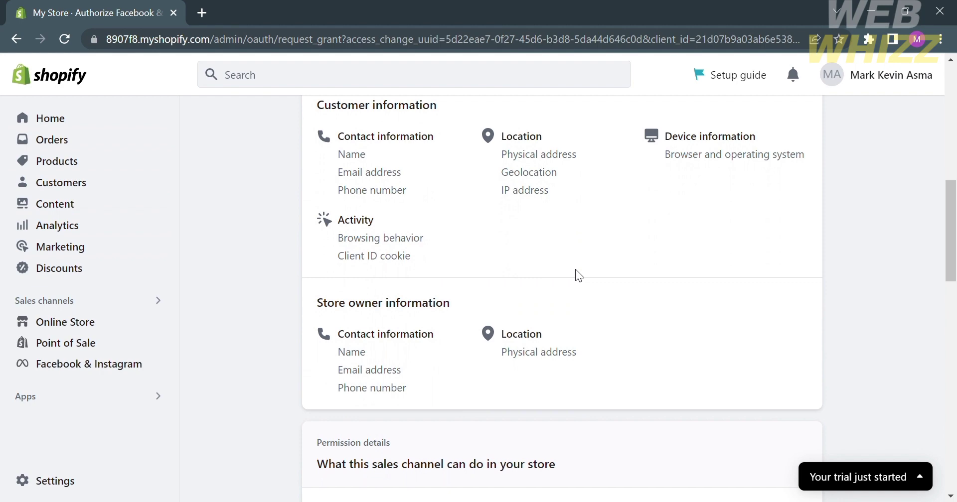
pyautogui.scroll(-6, 576, 276)
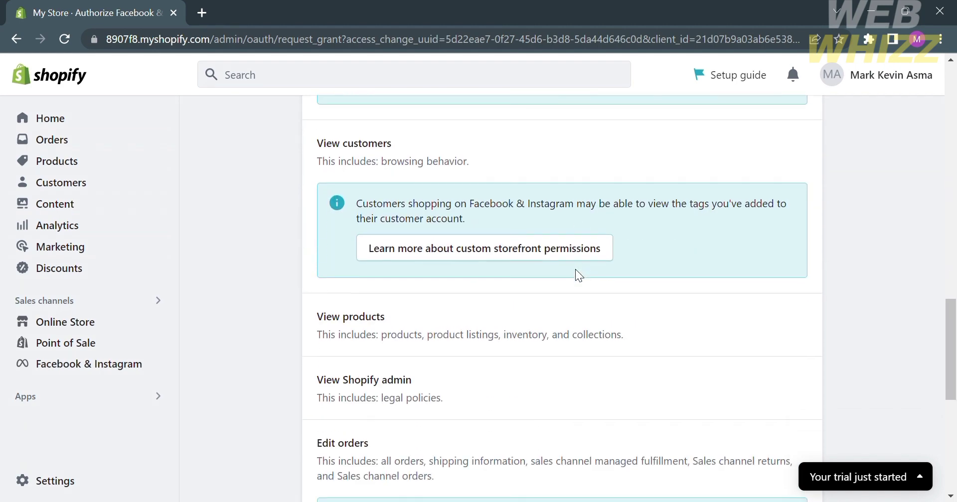
pyautogui.scroll(1, 576, 276)
pyautogui.scroll(5, 576, 269)
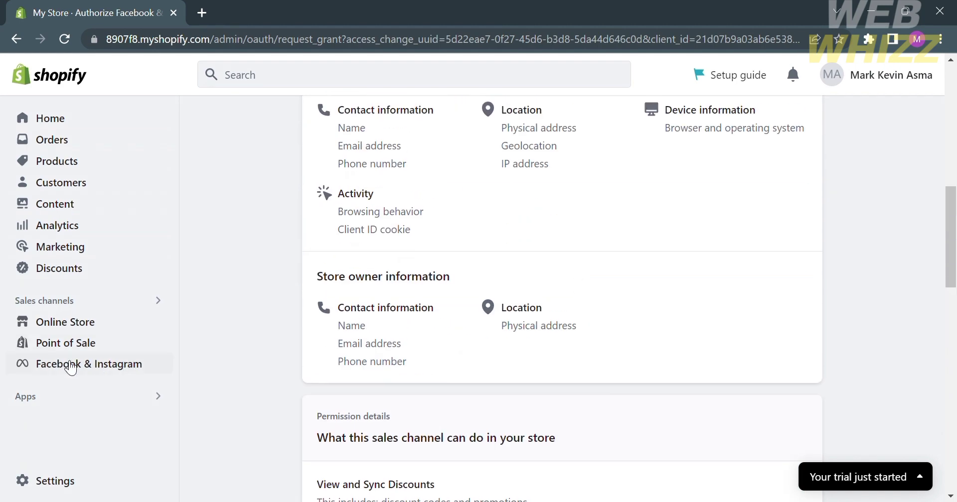
# Reopen the Facebook & Instagram installation page and approve the sales channel update.
pyautogui.click(70, 366)
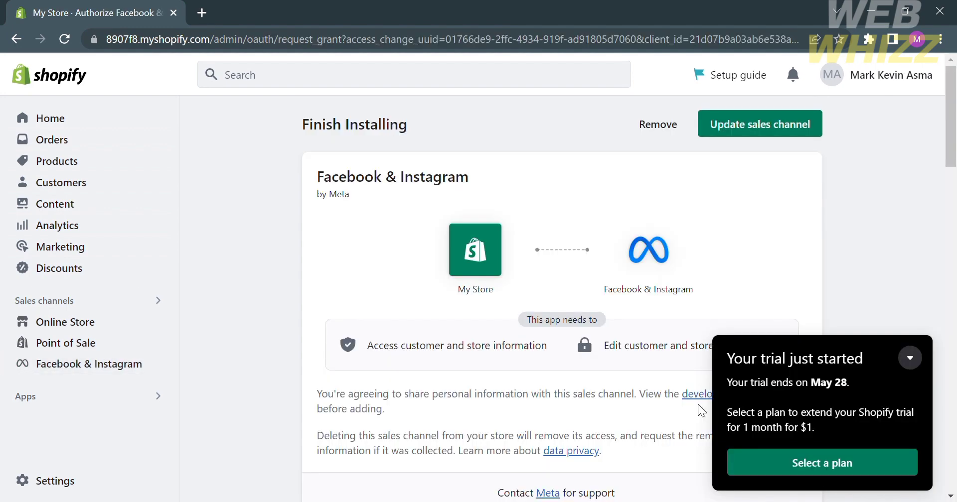
pyautogui.scroll(-15, 444, 407)
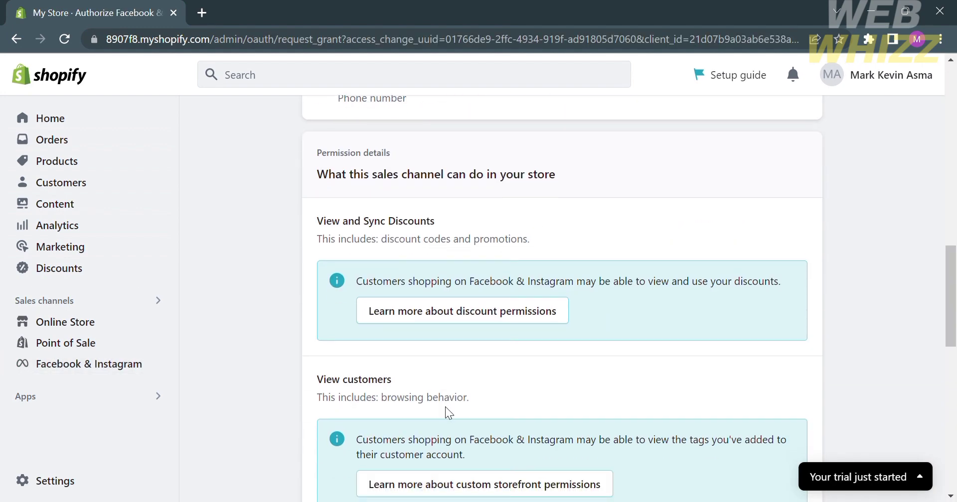
pyautogui.scroll(-10, 444, 407)
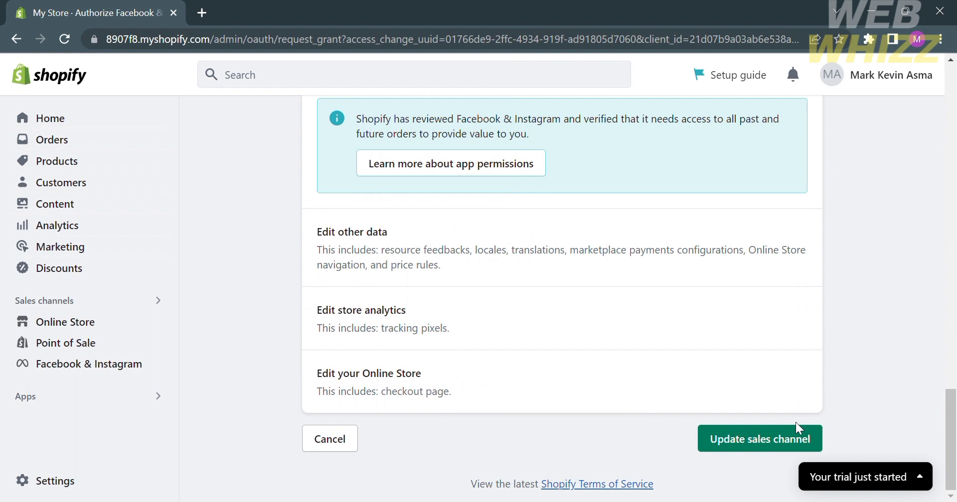
pyautogui.click(795, 438)
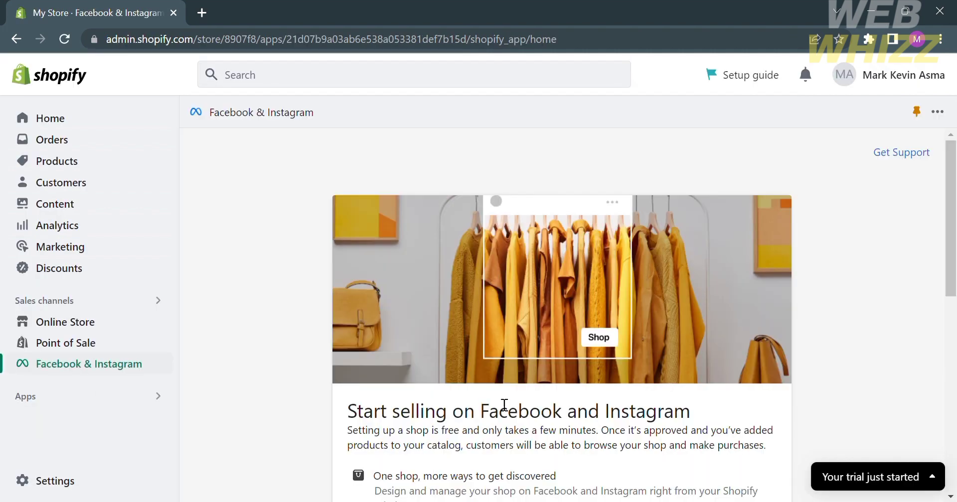
# Examine the overview of selling and advertising products on Facebook and Instagram.
pyautogui.scroll(-1, 620, 441)
pyautogui.scroll(-2, 621, 440)
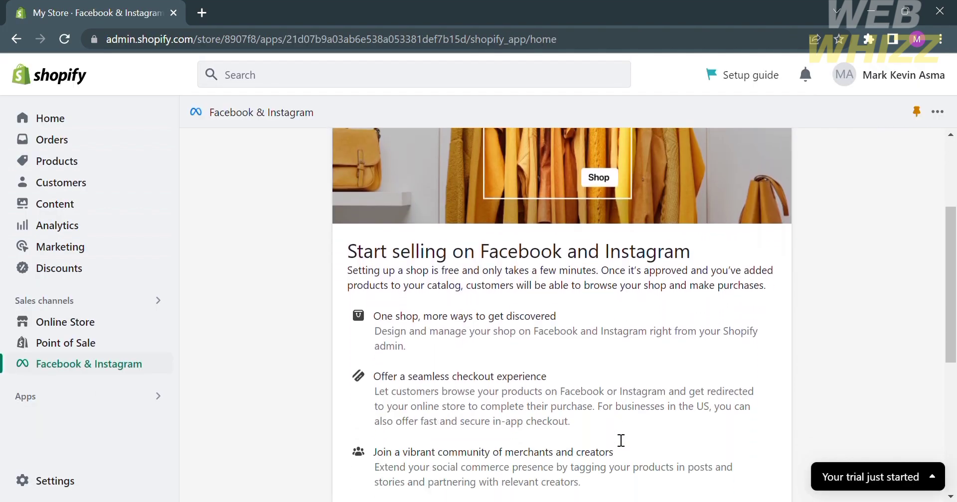
pyautogui.scroll(1, 621, 441)
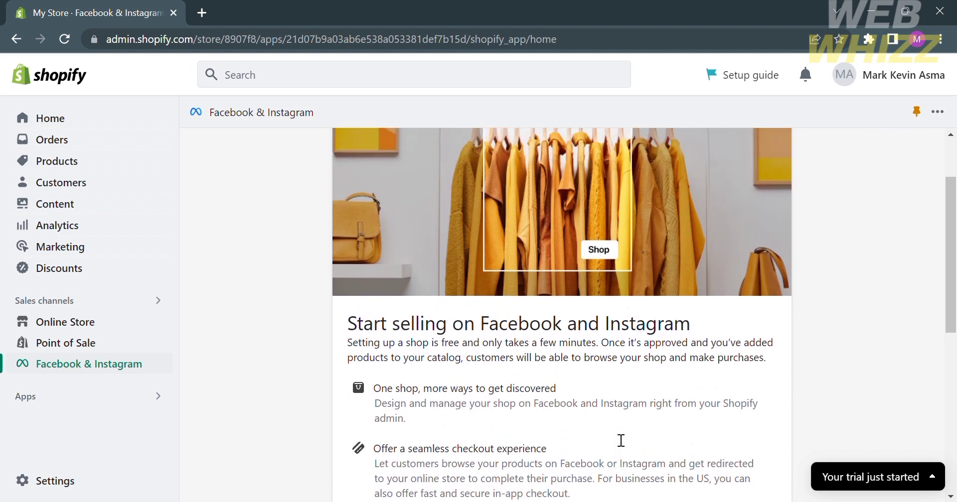
pyautogui.scroll(-2, 621, 440)
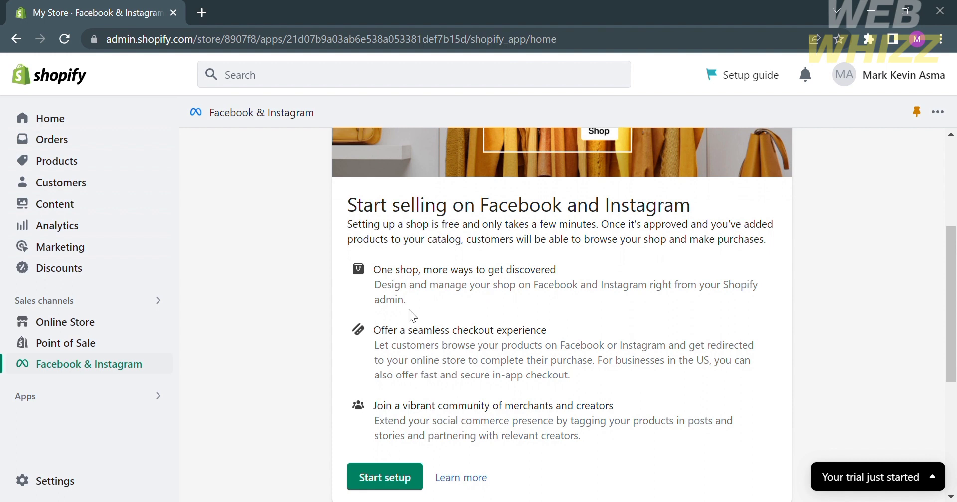
pyautogui.scroll(-2, 714, 305)
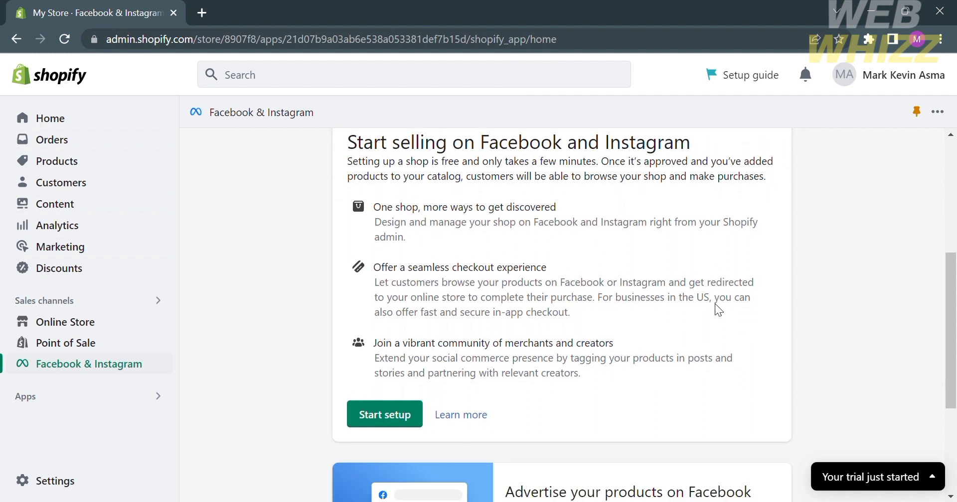
pyautogui.scroll(1, 714, 304)
pyautogui.scroll(-1, 715, 305)
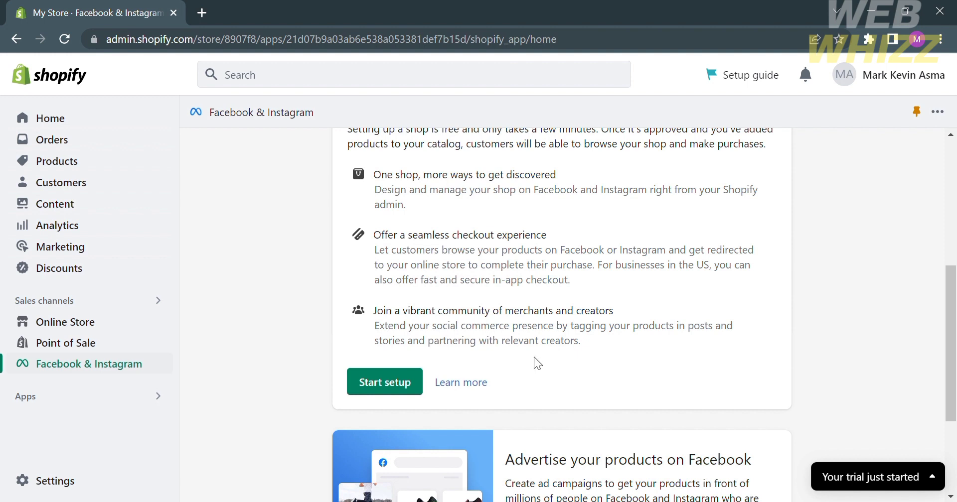
pyautogui.scroll(-3, 474, 354)
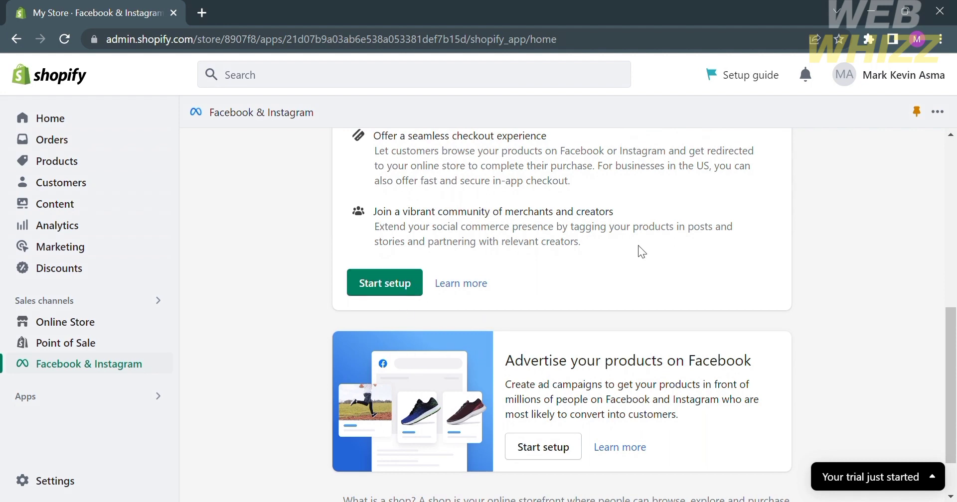
pyautogui.scroll(2, 484, 379)
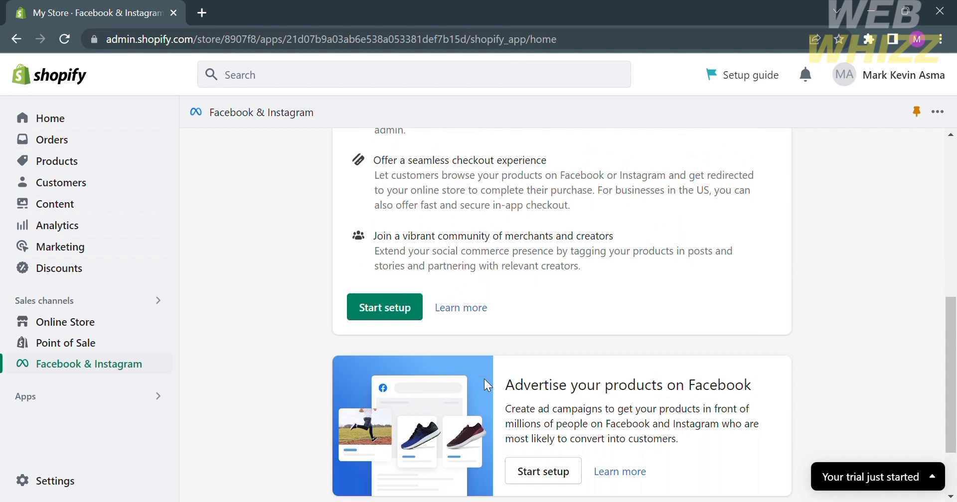
pyautogui.scroll(3, 485, 381)
pyautogui.scroll(-1, 484, 380)
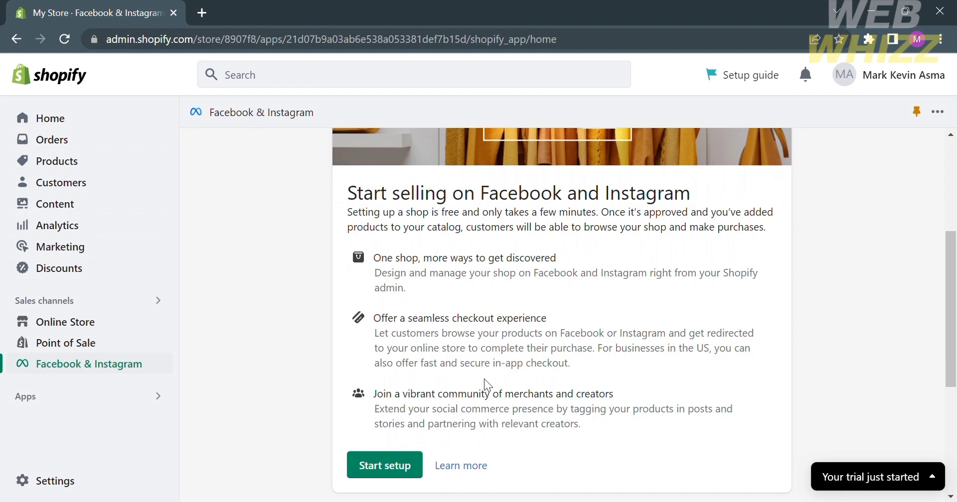
# Start the Facebook and Instagram shop setup and connect the Facebook account.
pyautogui.click(385, 471)
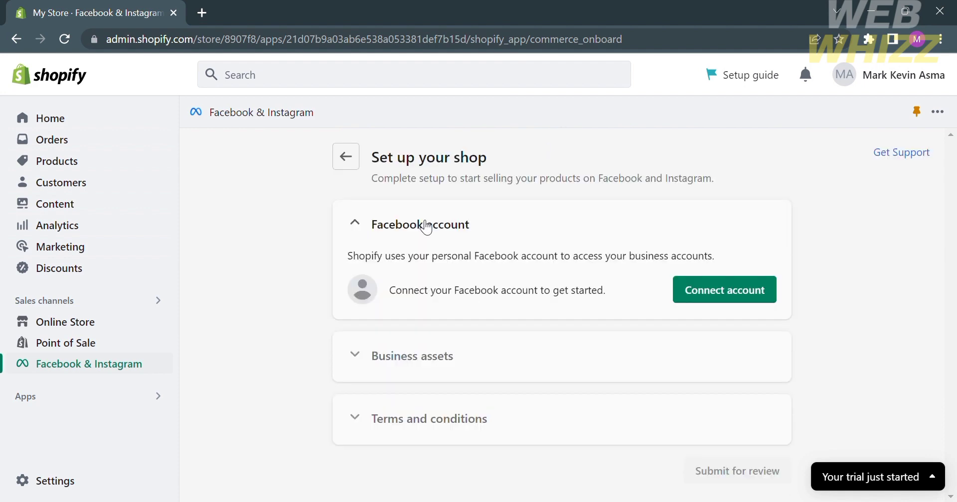
pyautogui.click(756, 302)
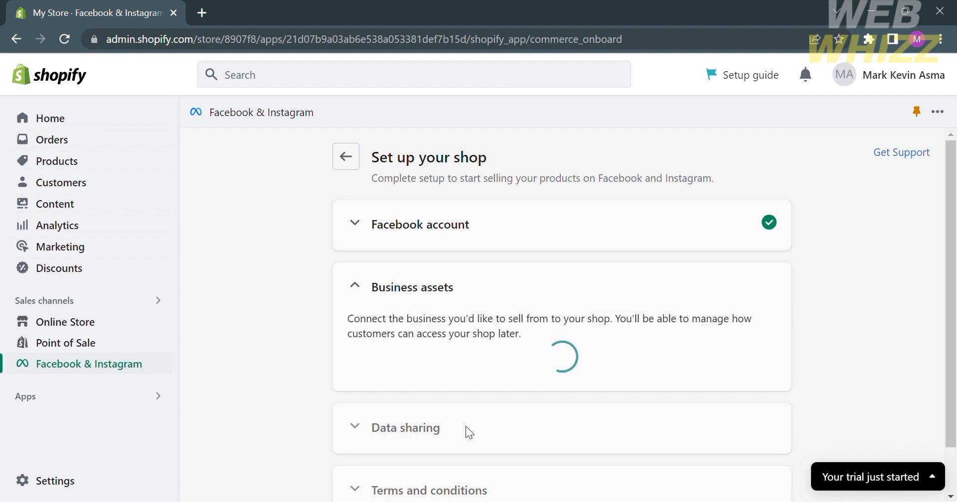
# Connect the Hjdfukfasds Facebook Page as the business asset, linking it to the existing Thrift Store business account.
pyautogui.scroll(-3, 565, 389)
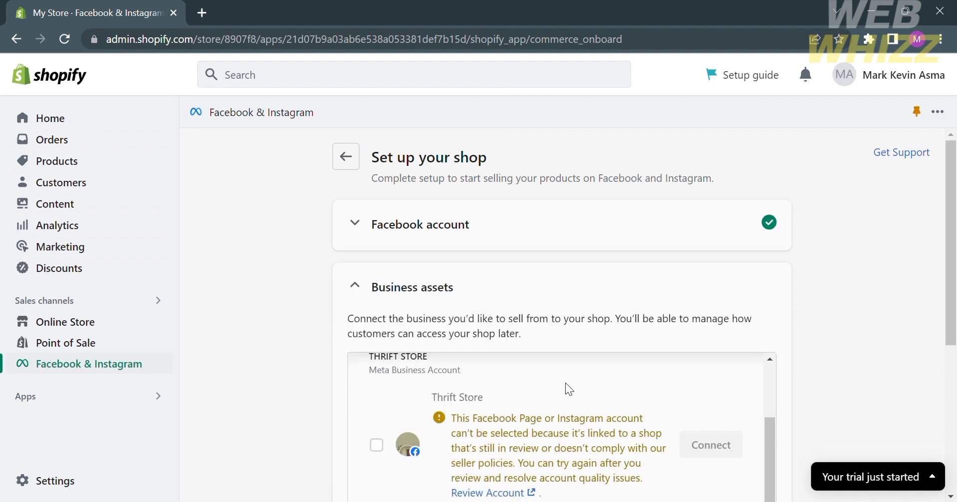
pyautogui.scroll(3, 566, 388)
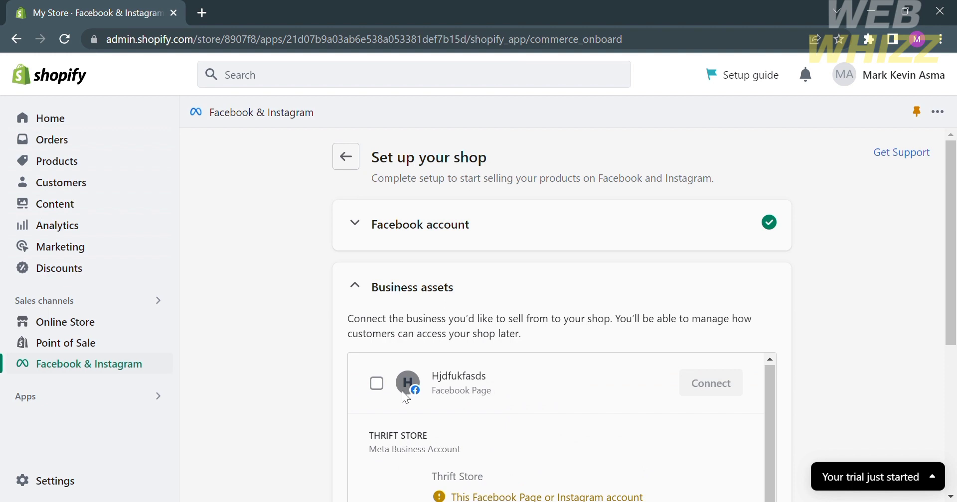
pyautogui.click(382, 386)
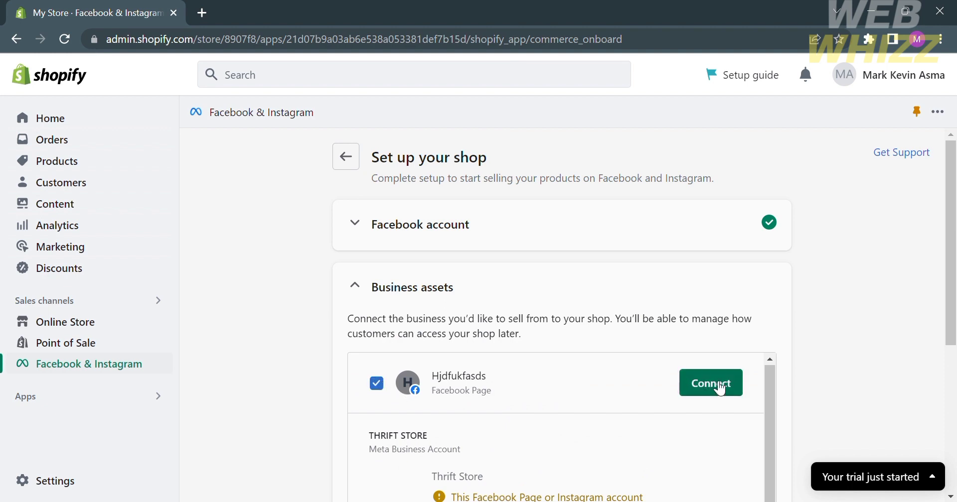
pyautogui.scroll(-2, 736, 388)
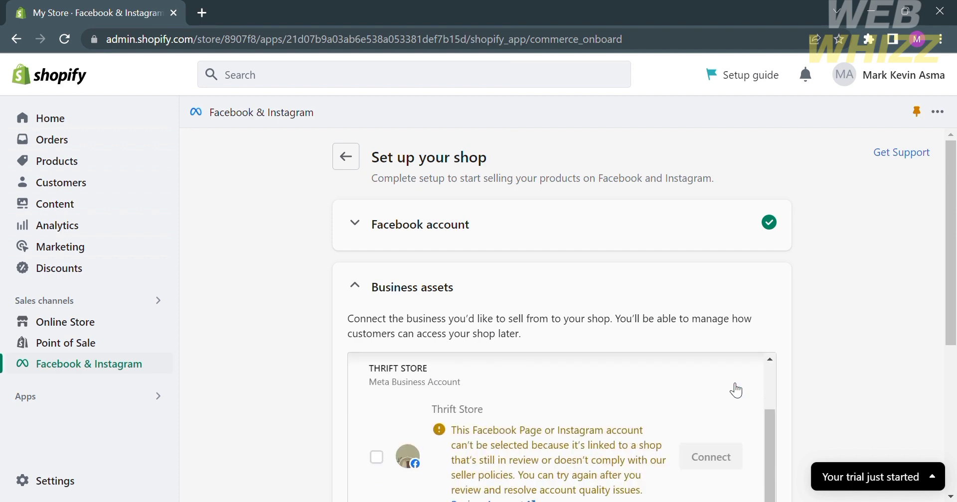
pyautogui.scroll(2, 736, 388)
pyautogui.click(736, 392)
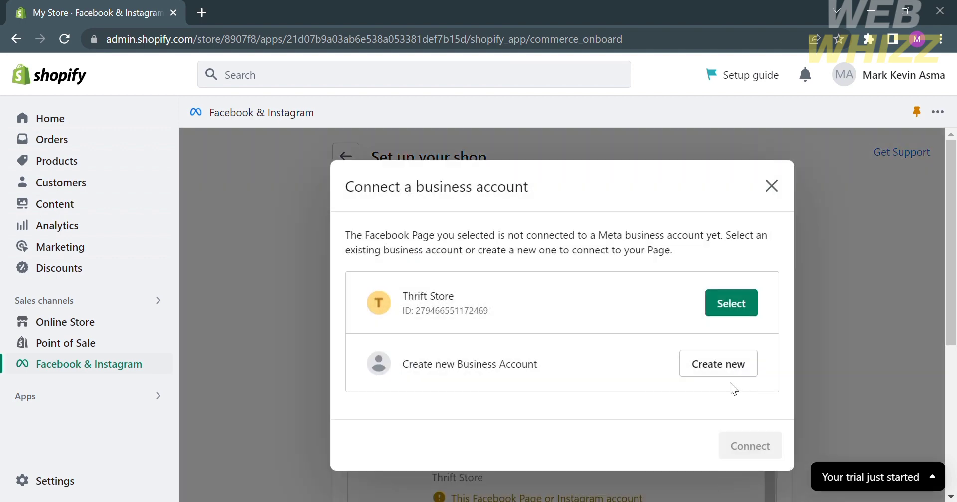
pyautogui.click(731, 303)
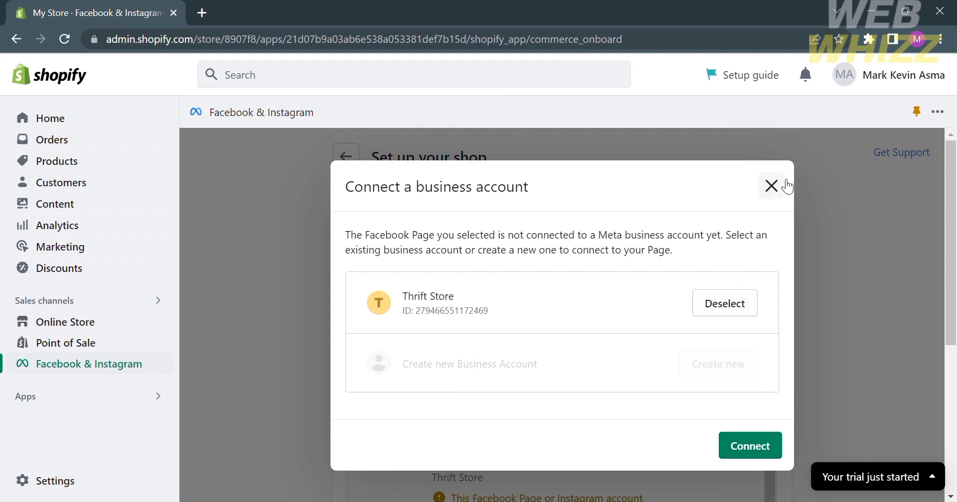
pyautogui.click(750, 449)
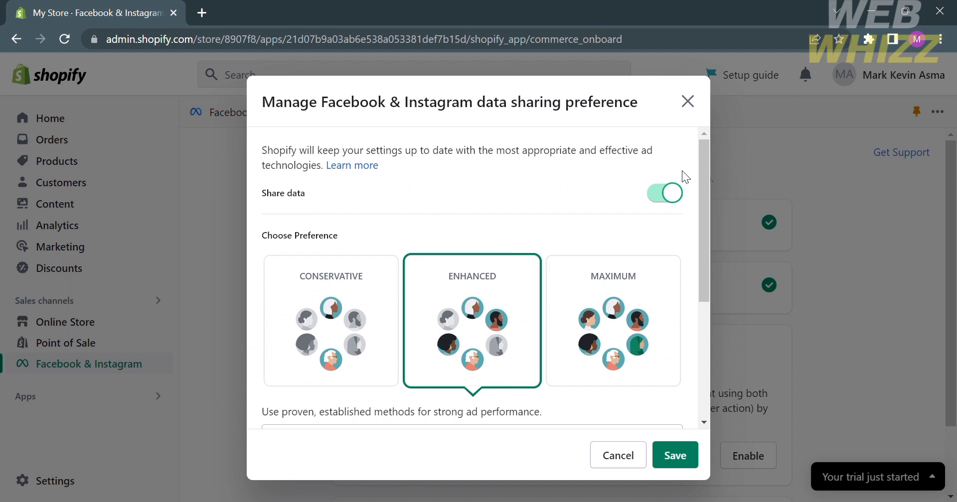
# Compare the Conservative, Enhanced and Maximum data sharing preferences and their descriptions.
pyautogui.click(339, 321)
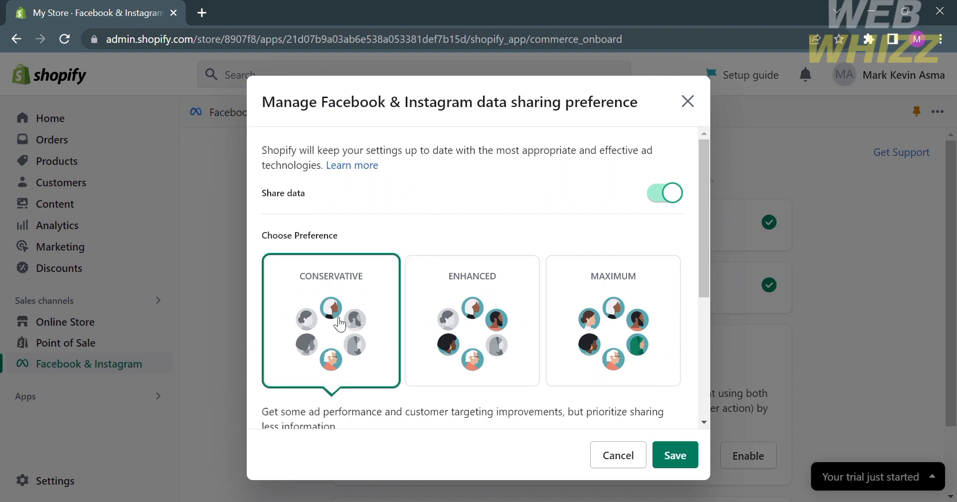
pyautogui.scroll(-3, 399, 334)
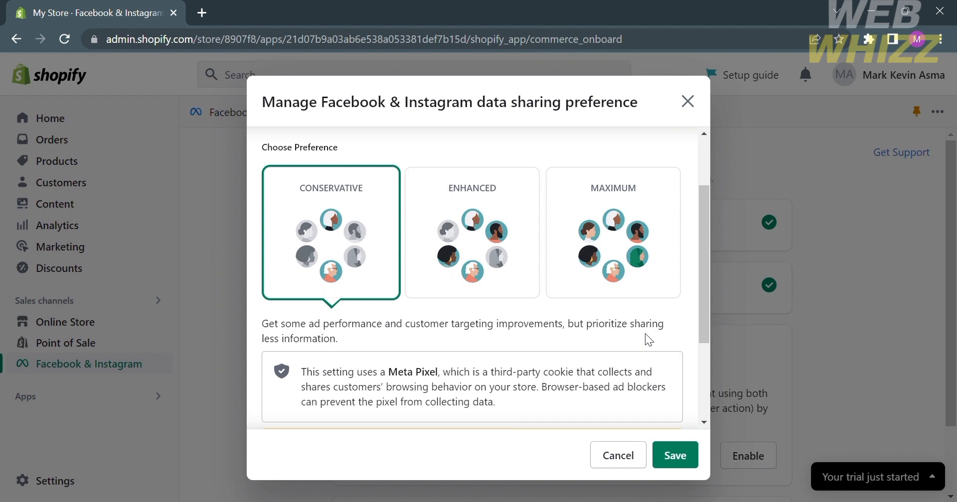
pyautogui.scroll(1, 380, 327)
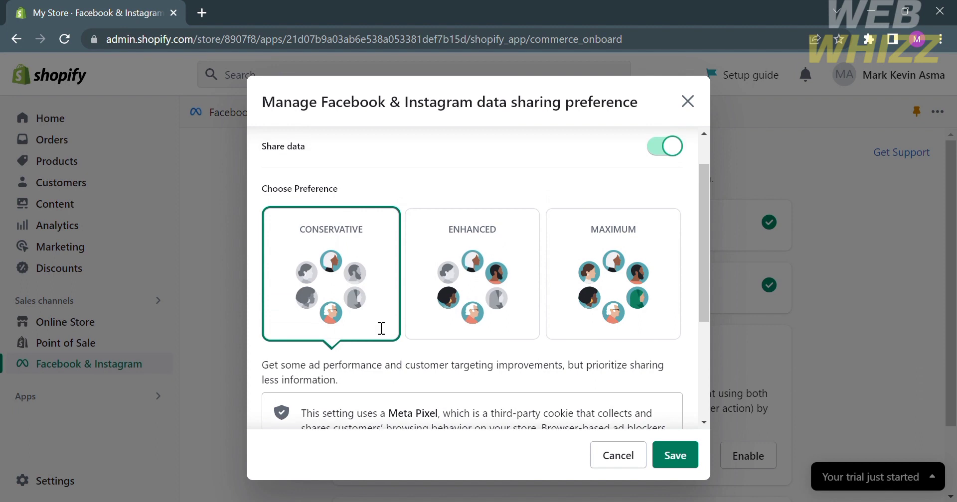
pyautogui.click(518, 299)
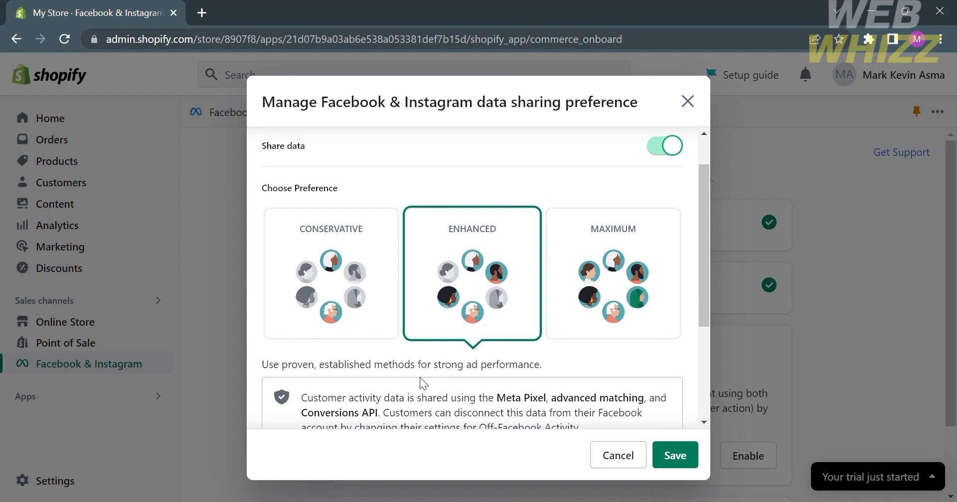
pyautogui.click(611, 319)
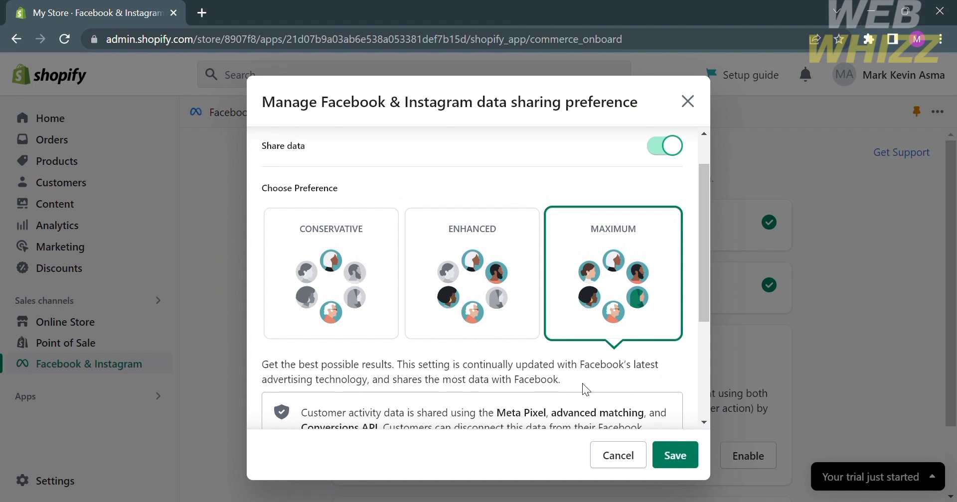
# Choose the Enhanced data sharing preference, review the details of the shared customer data, and save it.
pyautogui.click(482, 282)
pyautogui.scroll(-3, 479, 282)
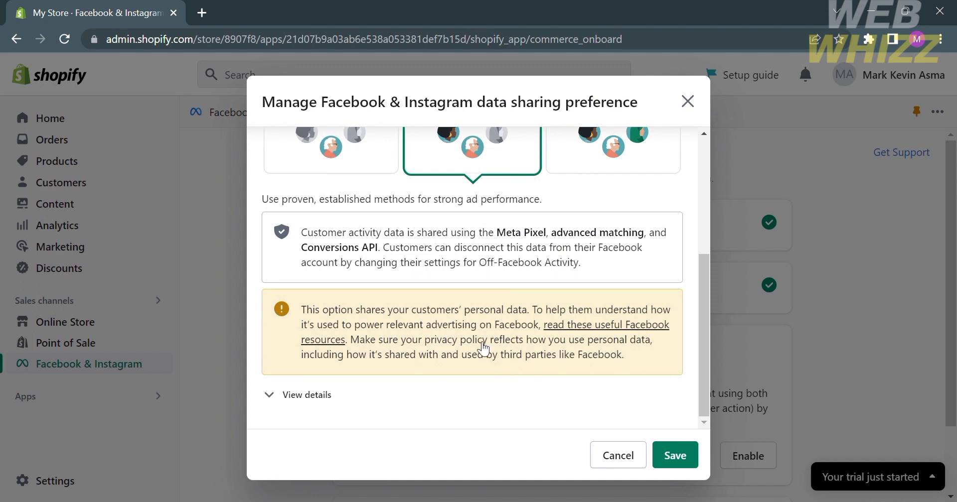
pyautogui.click(293, 401)
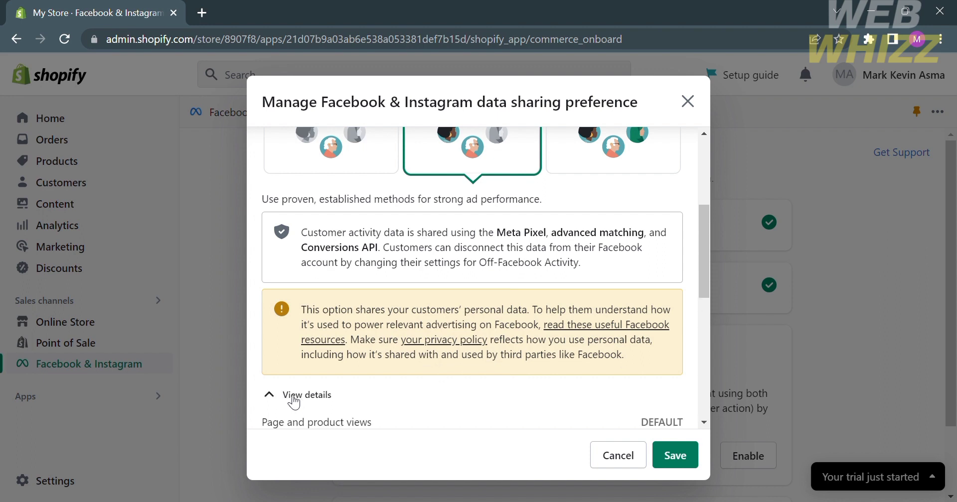
pyautogui.scroll(-6, 369, 420)
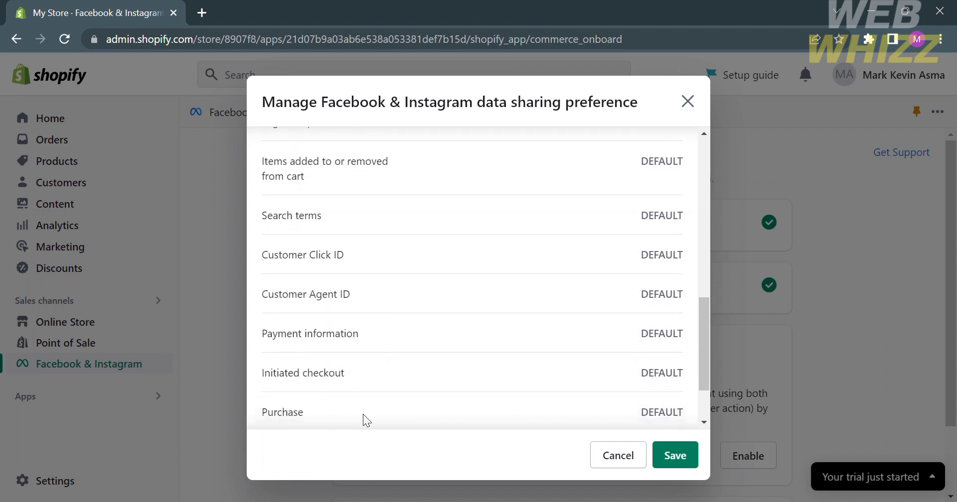
pyautogui.scroll(-2, 363, 415)
pyautogui.scroll(2, 363, 415)
pyautogui.scroll(-2, 363, 415)
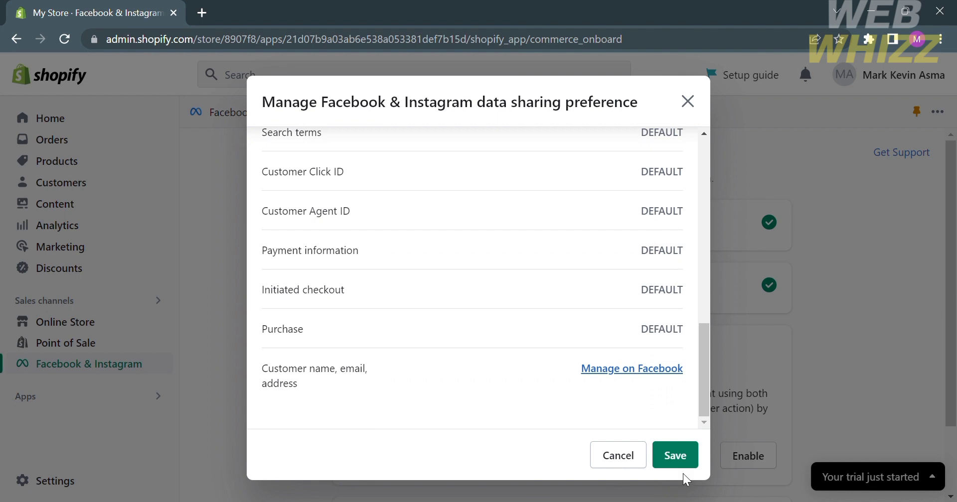
pyautogui.click(688, 458)
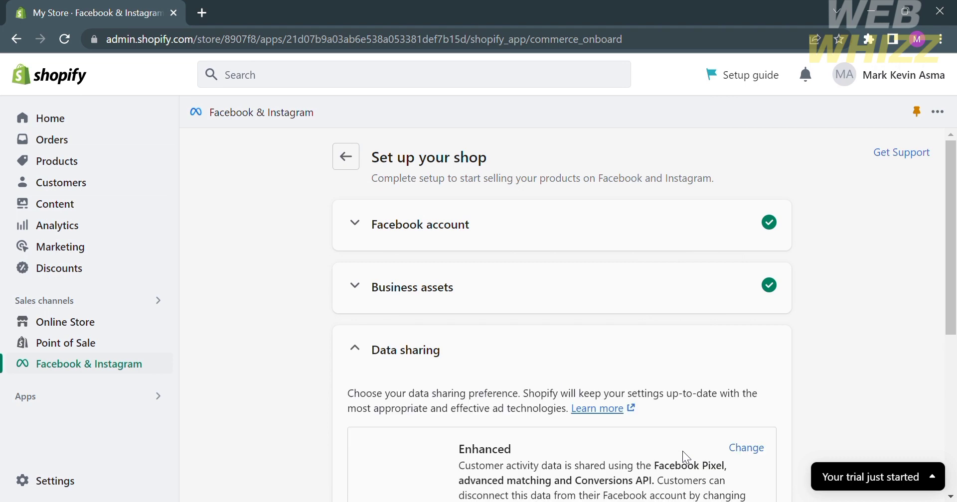
# Create a new Facebook Pixel to track customer behavior and confirm the data sharing section.
pyautogui.scroll(-6, 683, 457)
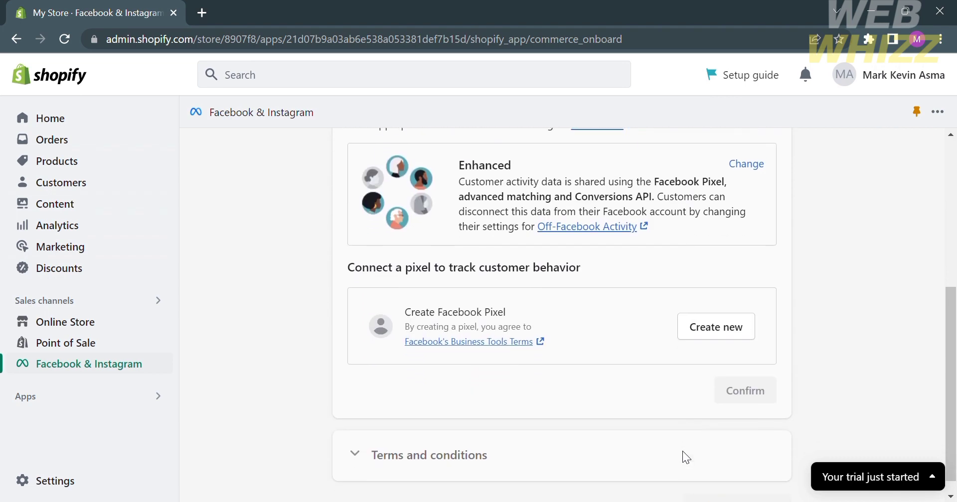
pyautogui.scroll(2, 683, 458)
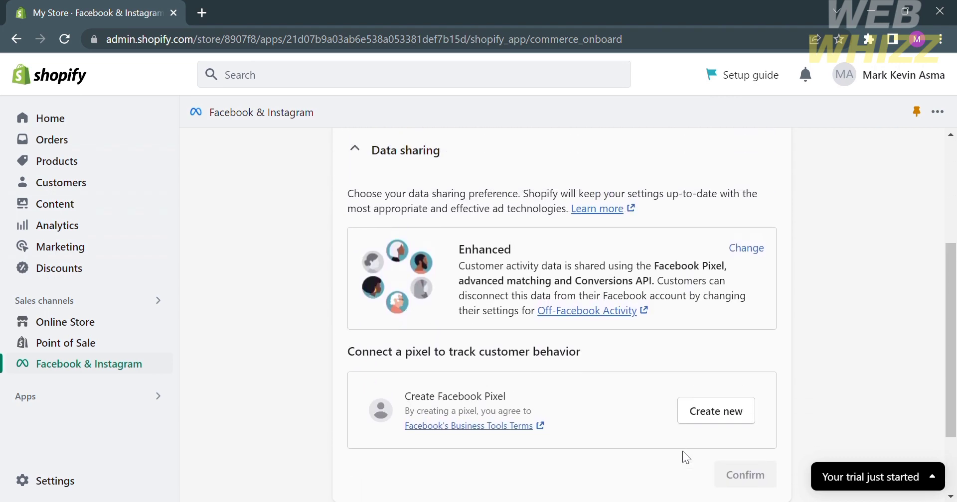
pyautogui.scroll(4, 686, 456)
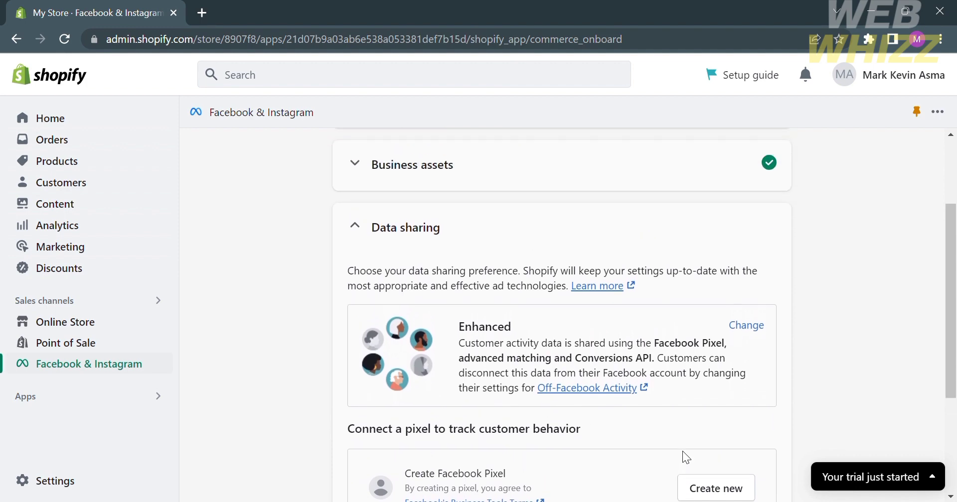
pyautogui.scroll(-6, 684, 454)
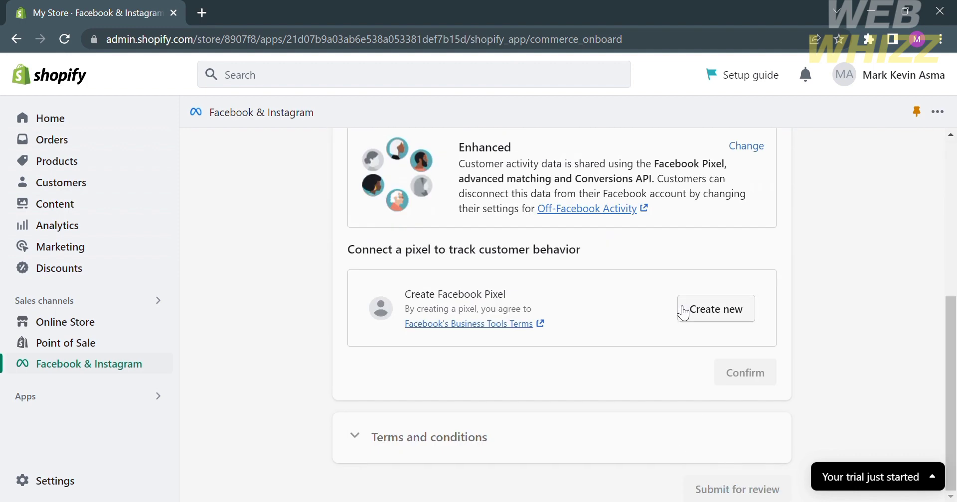
pyautogui.click(734, 316)
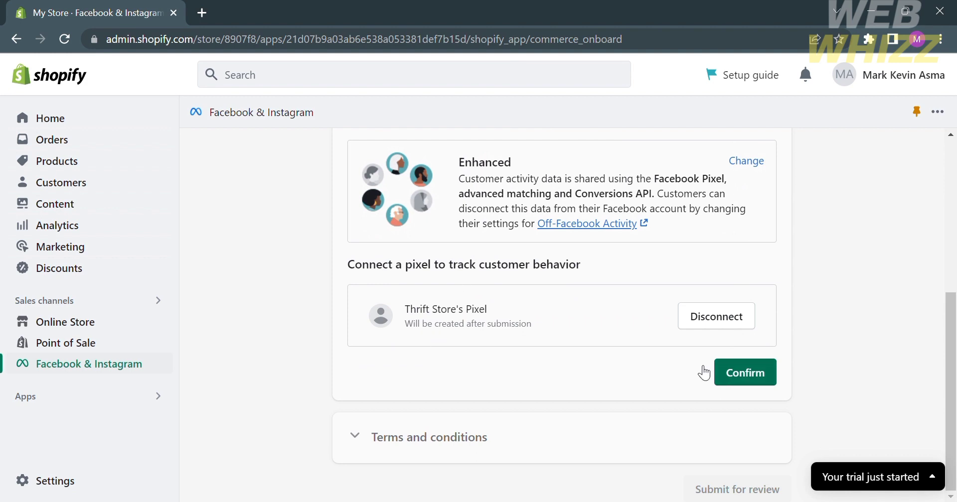
pyautogui.click(747, 374)
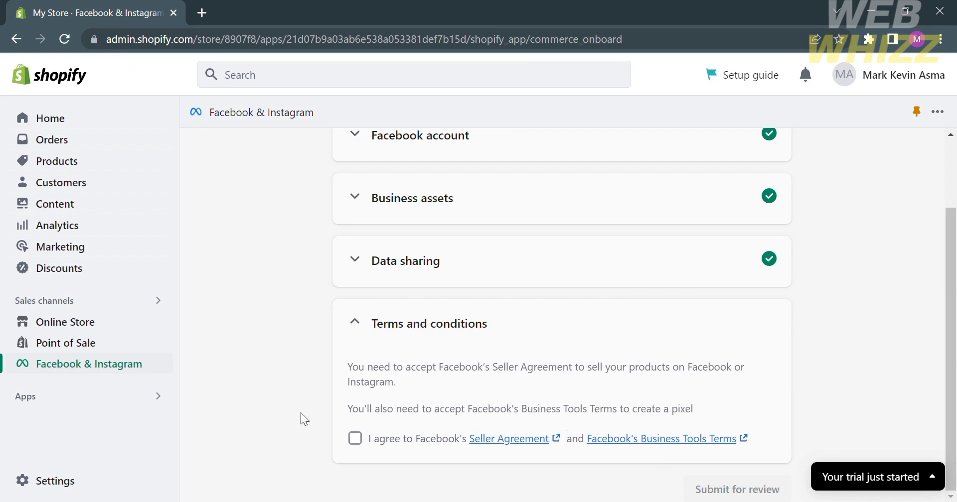
# Agree to Facebook's Seller Agreement and Business Tools Terms, and submit the shop for review.
pyautogui.click(355, 439)
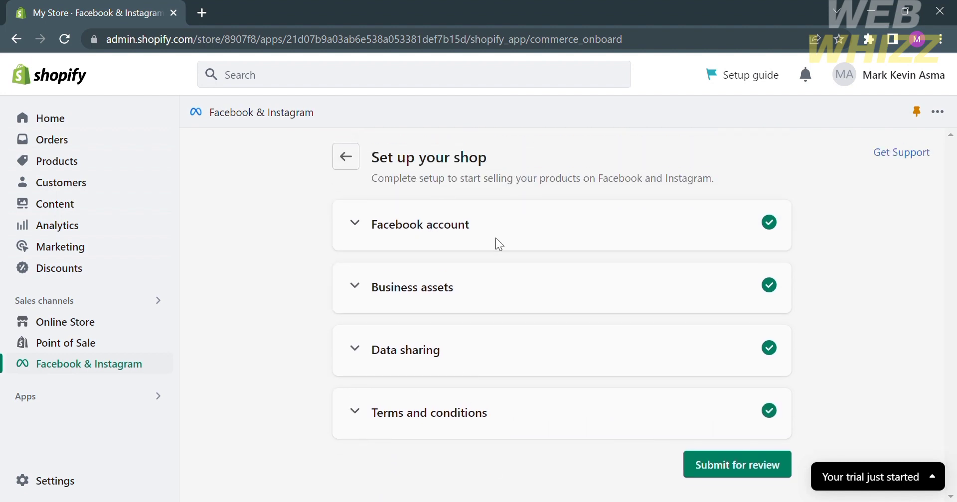
pyautogui.click(767, 477)
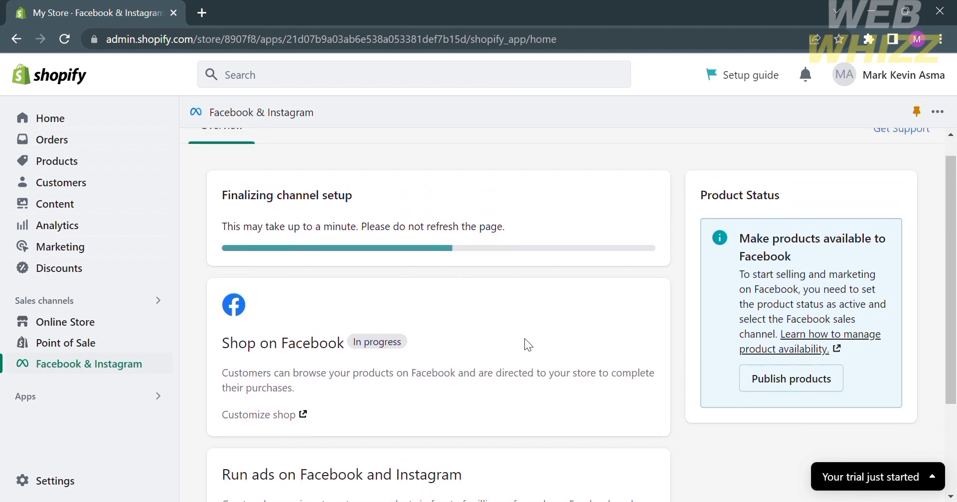
# Examine the channel overview and its settings, including shipping, connected sales channels, and terms and conditions.
pyautogui.scroll(-3, 524, 340)
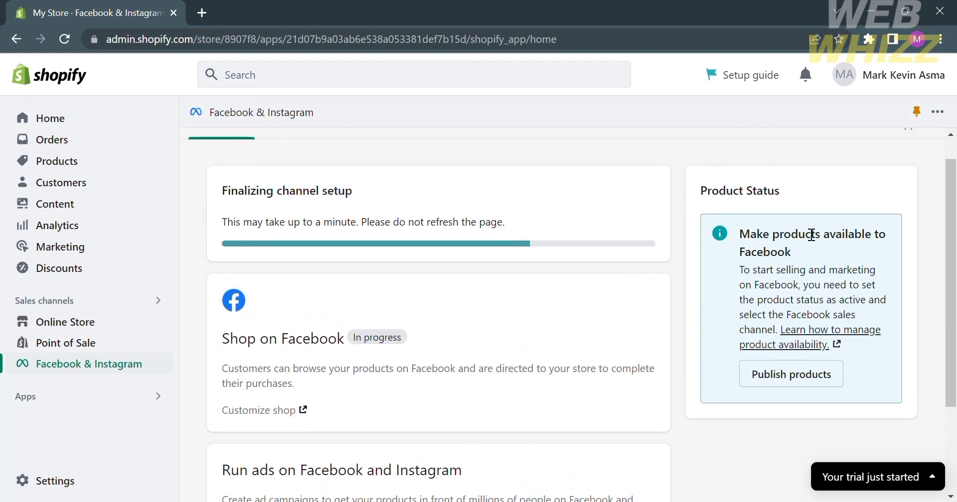
pyautogui.scroll(-2, 323, 423)
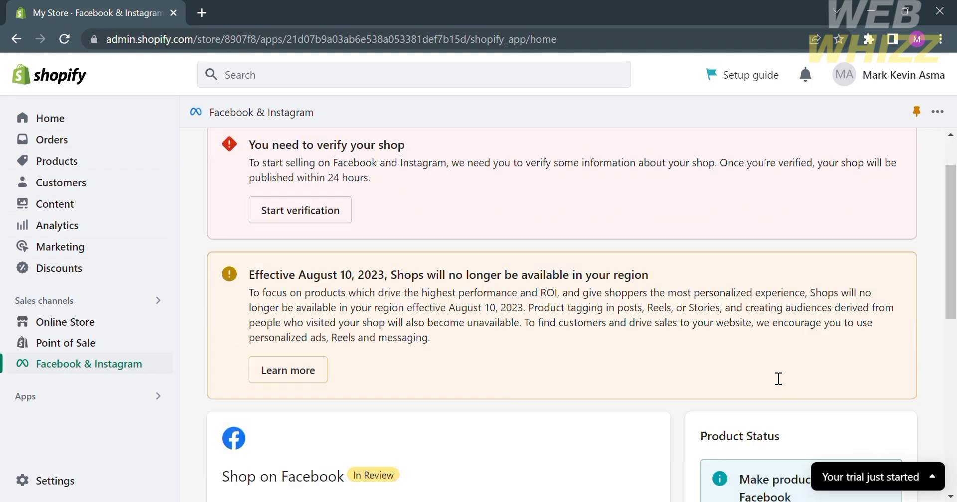
pyautogui.scroll(-10, 779, 379)
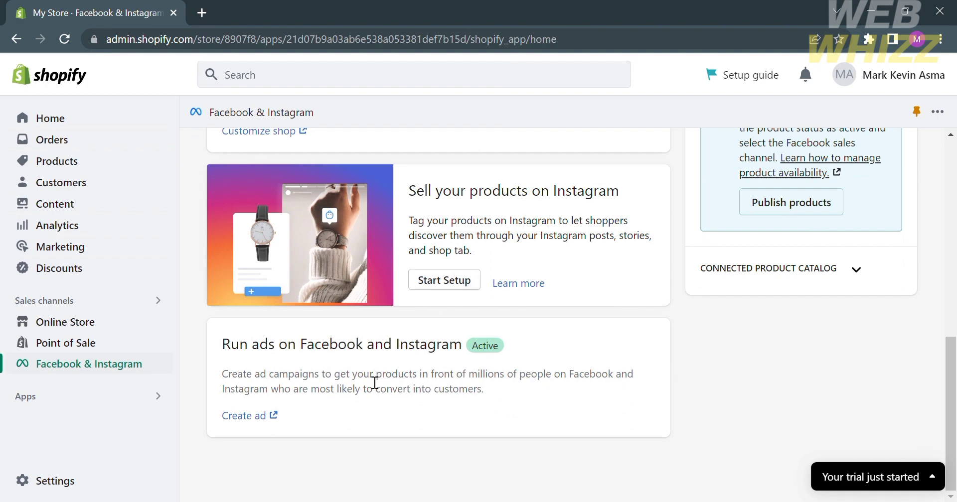
pyautogui.click(459, 354)
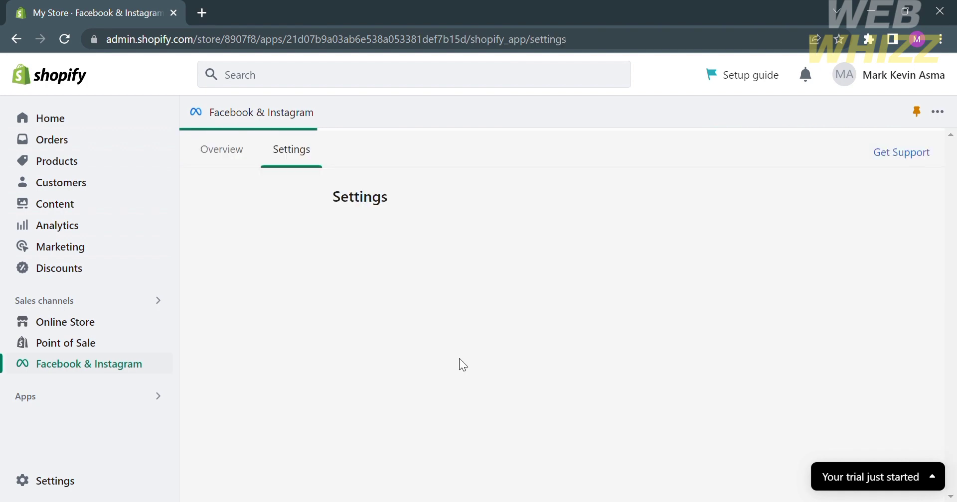
pyautogui.scroll(-10, 459, 358)
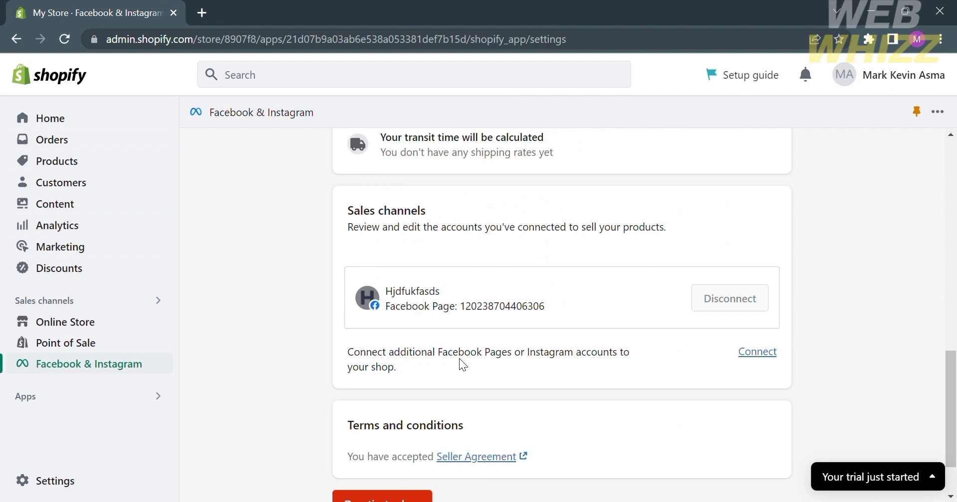
pyautogui.scroll(3, 459, 358)
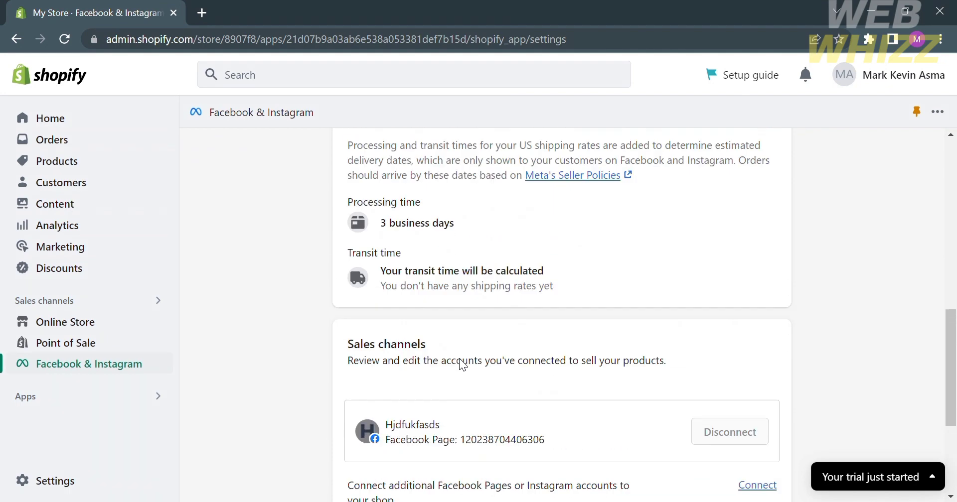
pyautogui.scroll(-4, 459, 358)
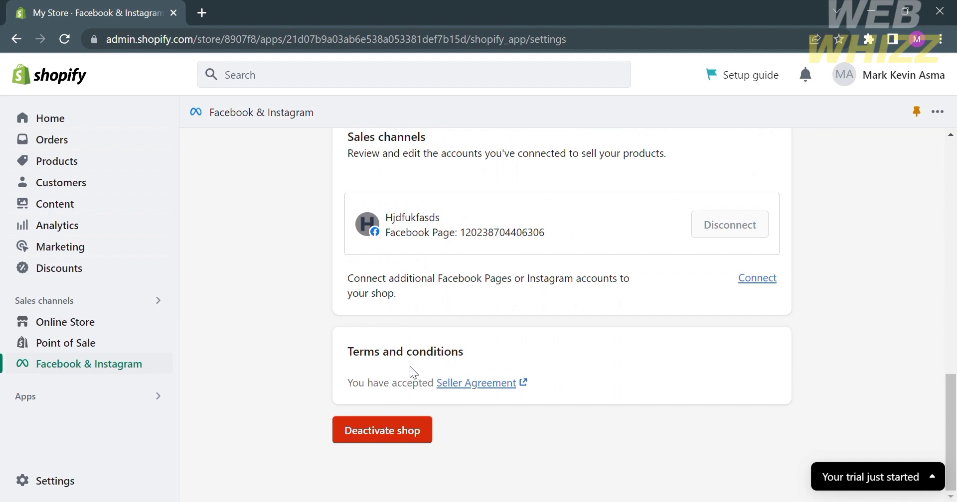
pyautogui.scroll(6, 410, 373)
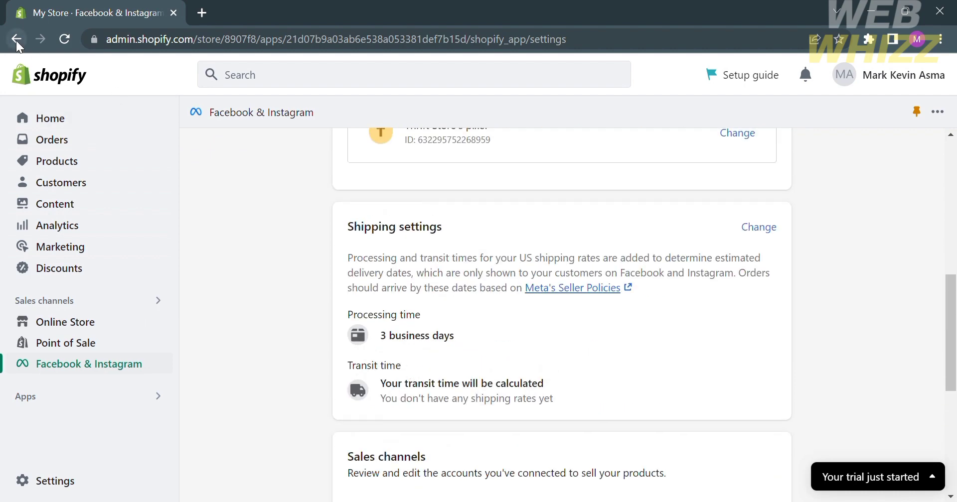
# Return to the channel overview, open the Facebook shop for customization, and get started with Facebook's Shop Builder.
pyautogui.click(16, 40)
pyautogui.scroll(3, 419, 354)
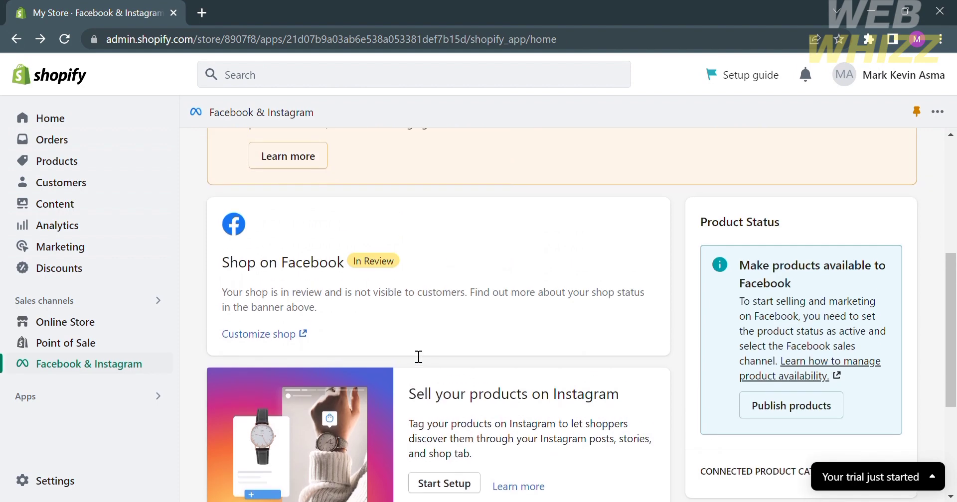
pyautogui.click(280, 335)
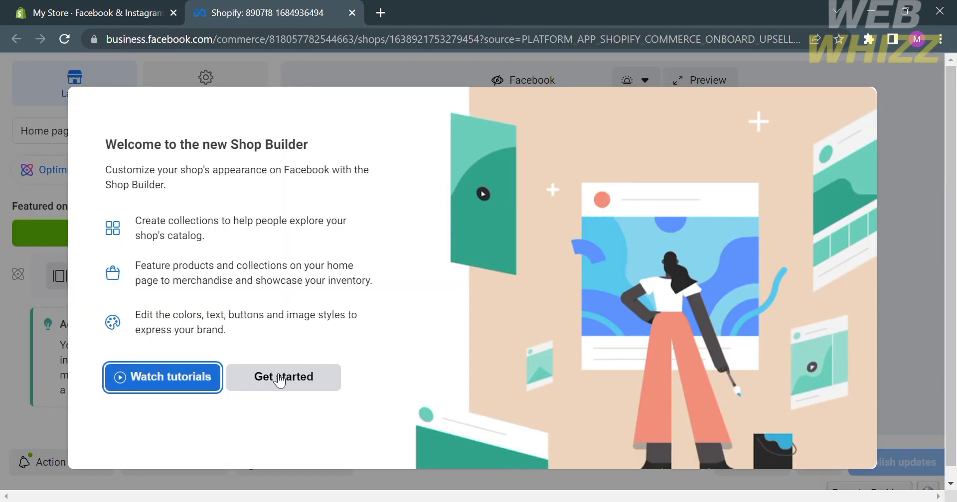
pyautogui.click(279, 380)
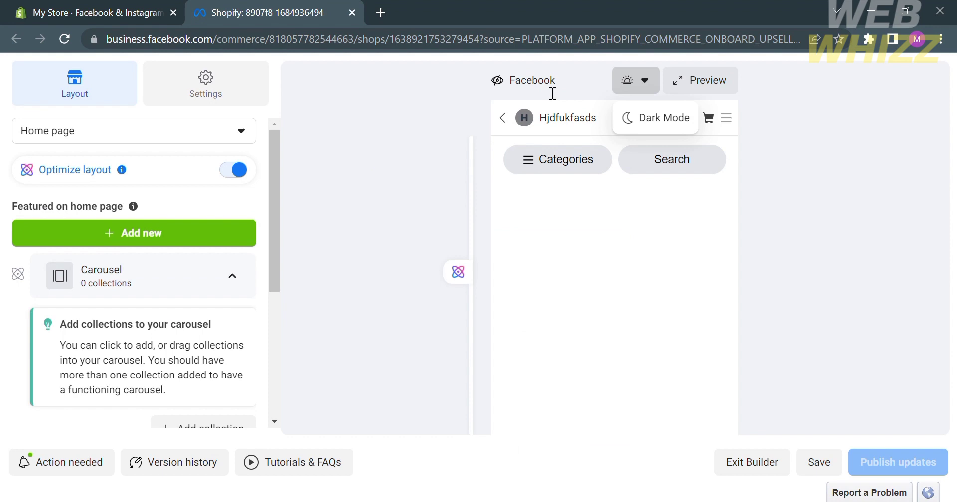
# Examine the home page layout sections, the shop collections with the collection chooser, and the Optimize layout explanation.
pyautogui.click(552, 94)
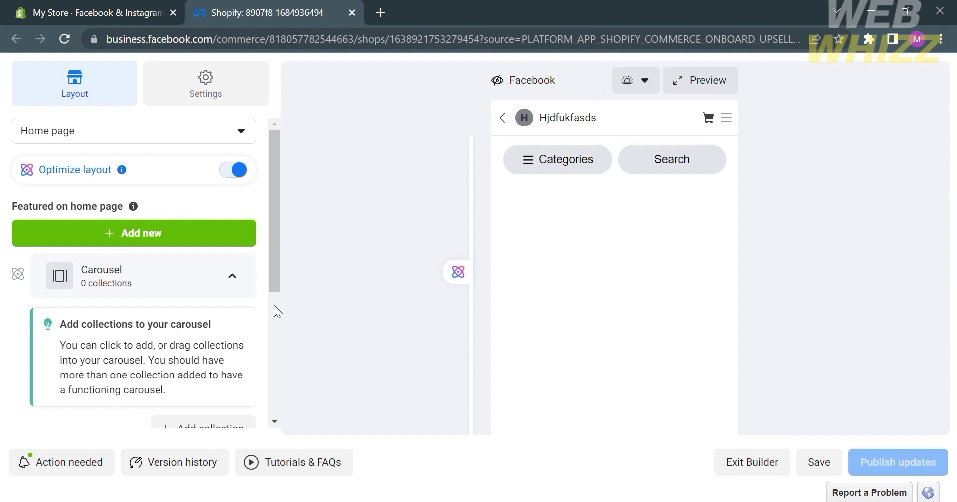
pyautogui.scroll(-5, 261, 357)
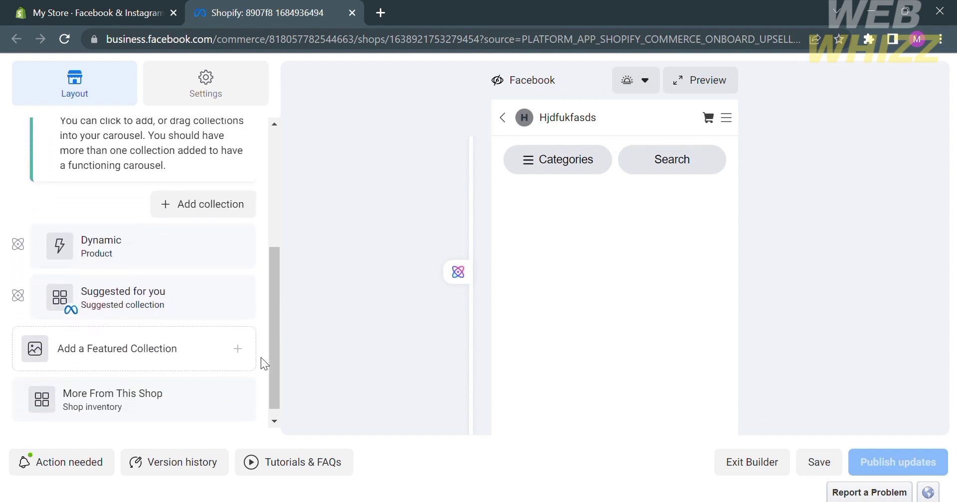
pyautogui.scroll(5, 261, 358)
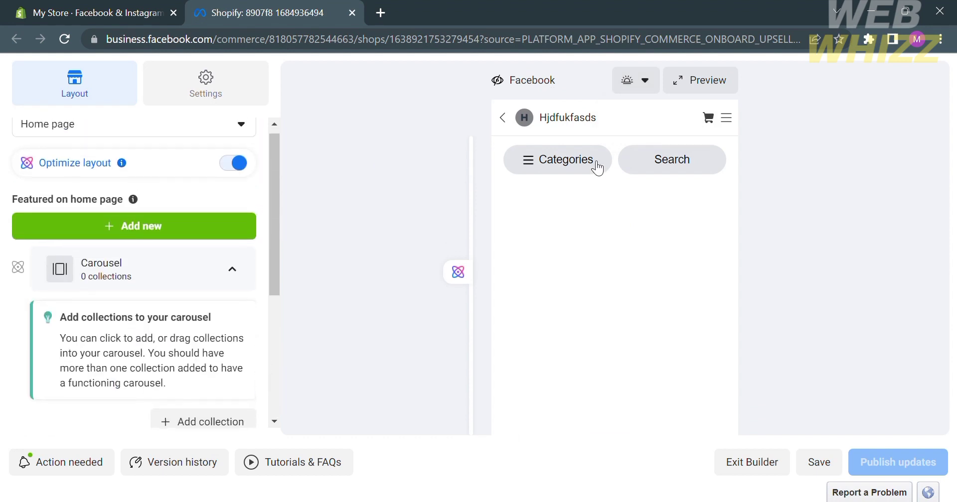
pyautogui.click(597, 168)
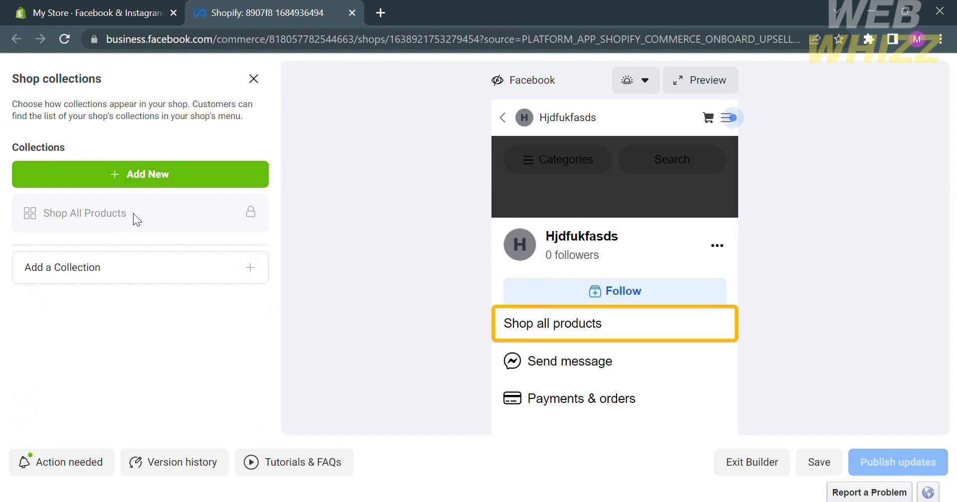
pyautogui.click(256, 270)
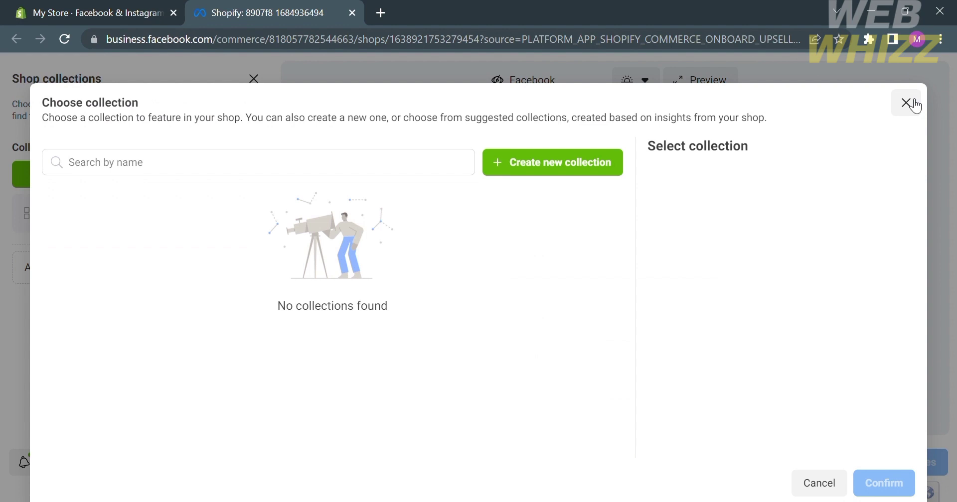
pyautogui.click(907, 104)
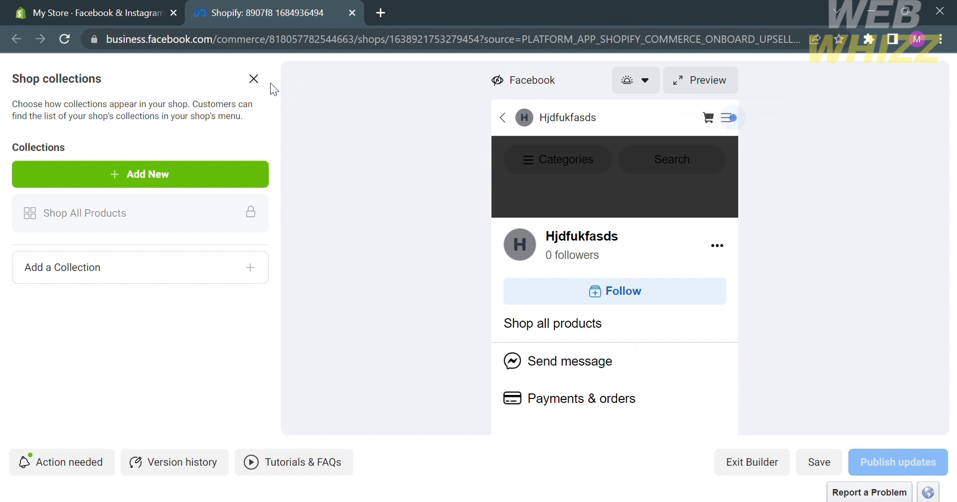
pyautogui.click(258, 74)
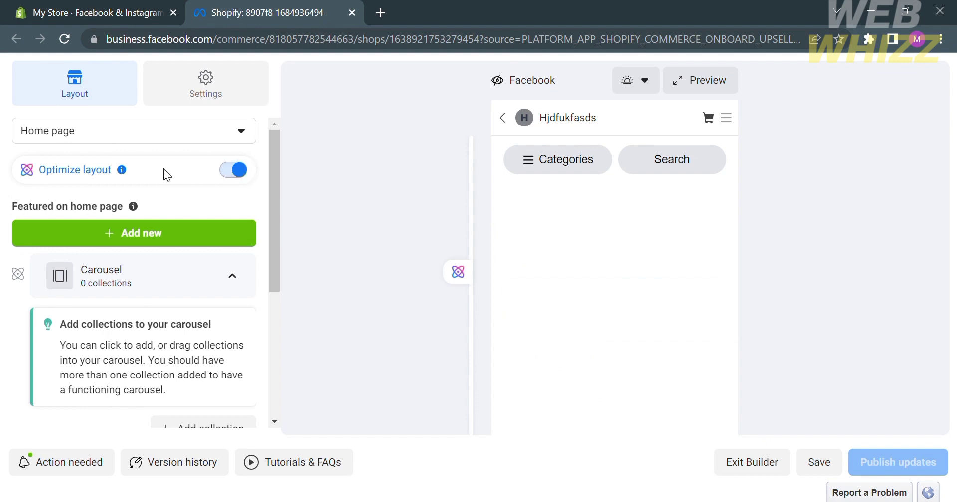
pyautogui.moveTo(120, 172)
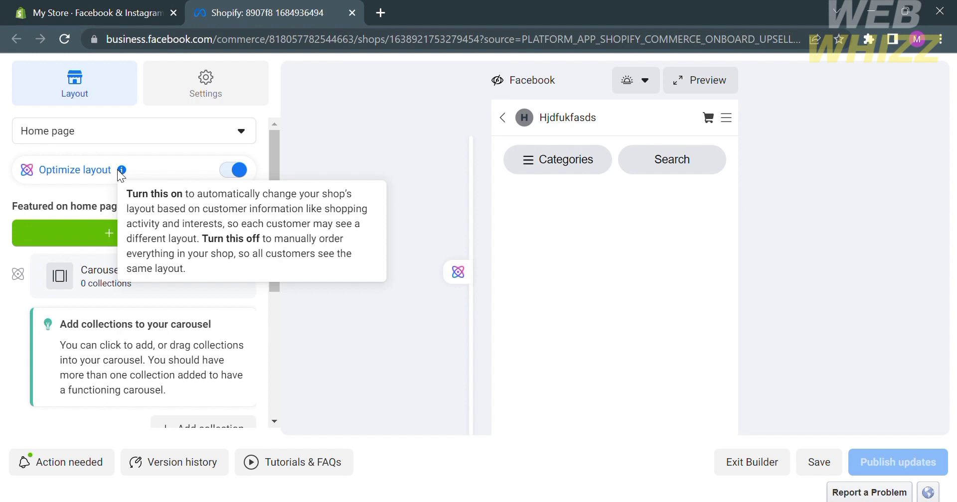
pyautogui.scroll(-5, 239, 367)
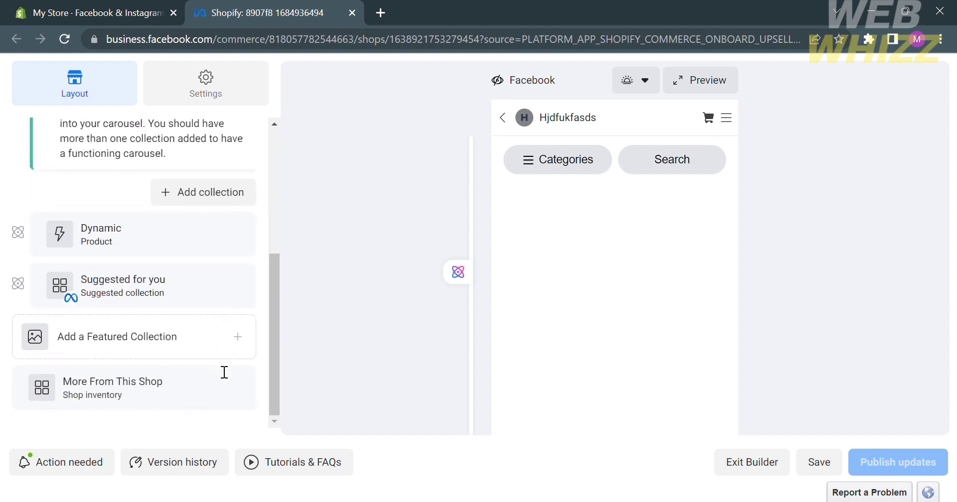
# Open the shop settings for visibility, inventory and tagged content, and save the shop.
pyautogui.click(200, 90)
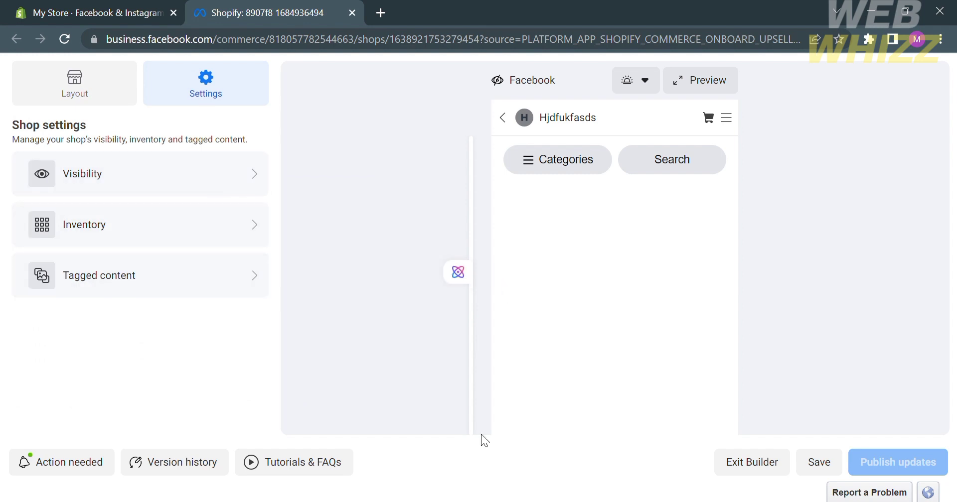
pyautogui.moveTo(915, 476)
pyautogui.click(815, 465)
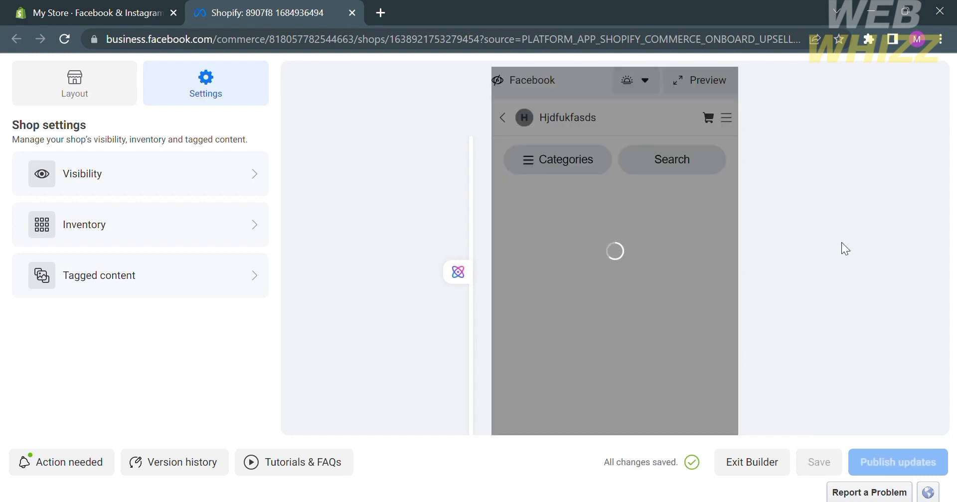